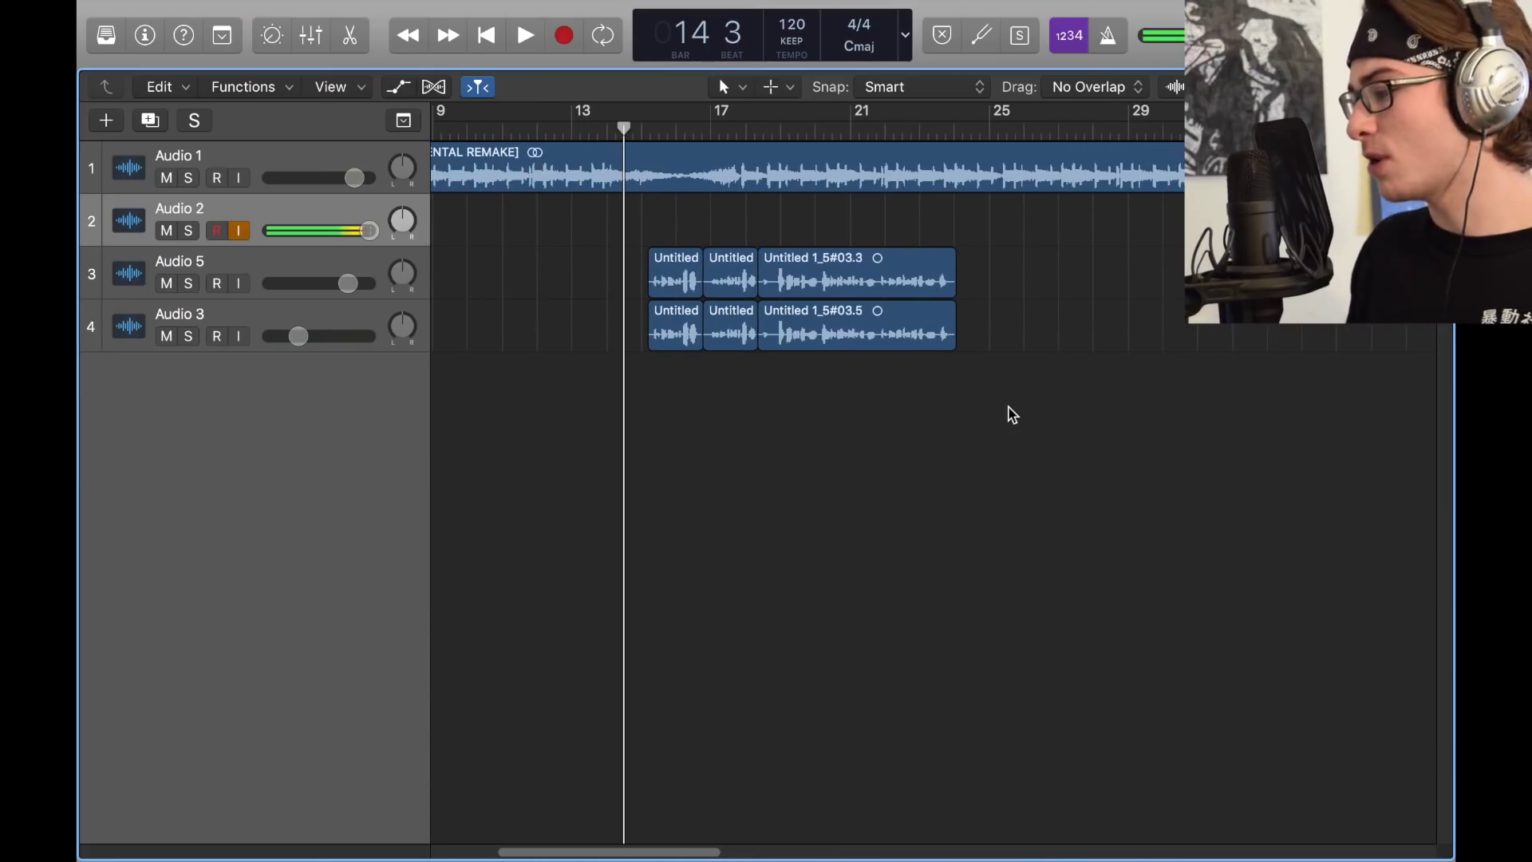
Zoom the arrangement out horizontally so bars 5 through 45 fit across the view
key(super+Left)
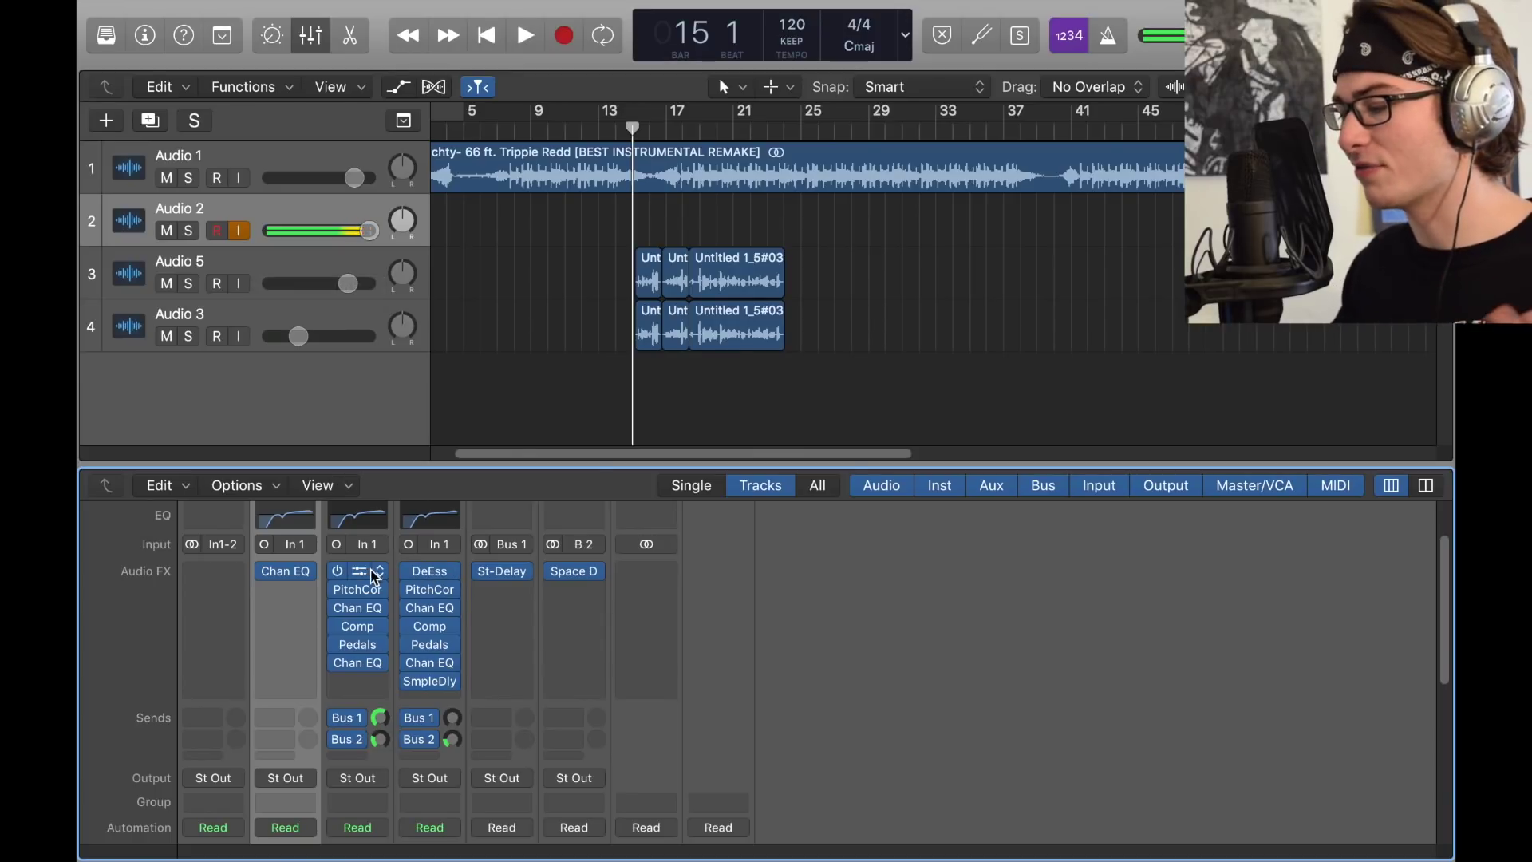
Show the mixer below the tracks, with Audio 2 holding a single Channel EQ insert
mouse_move(365, 590)
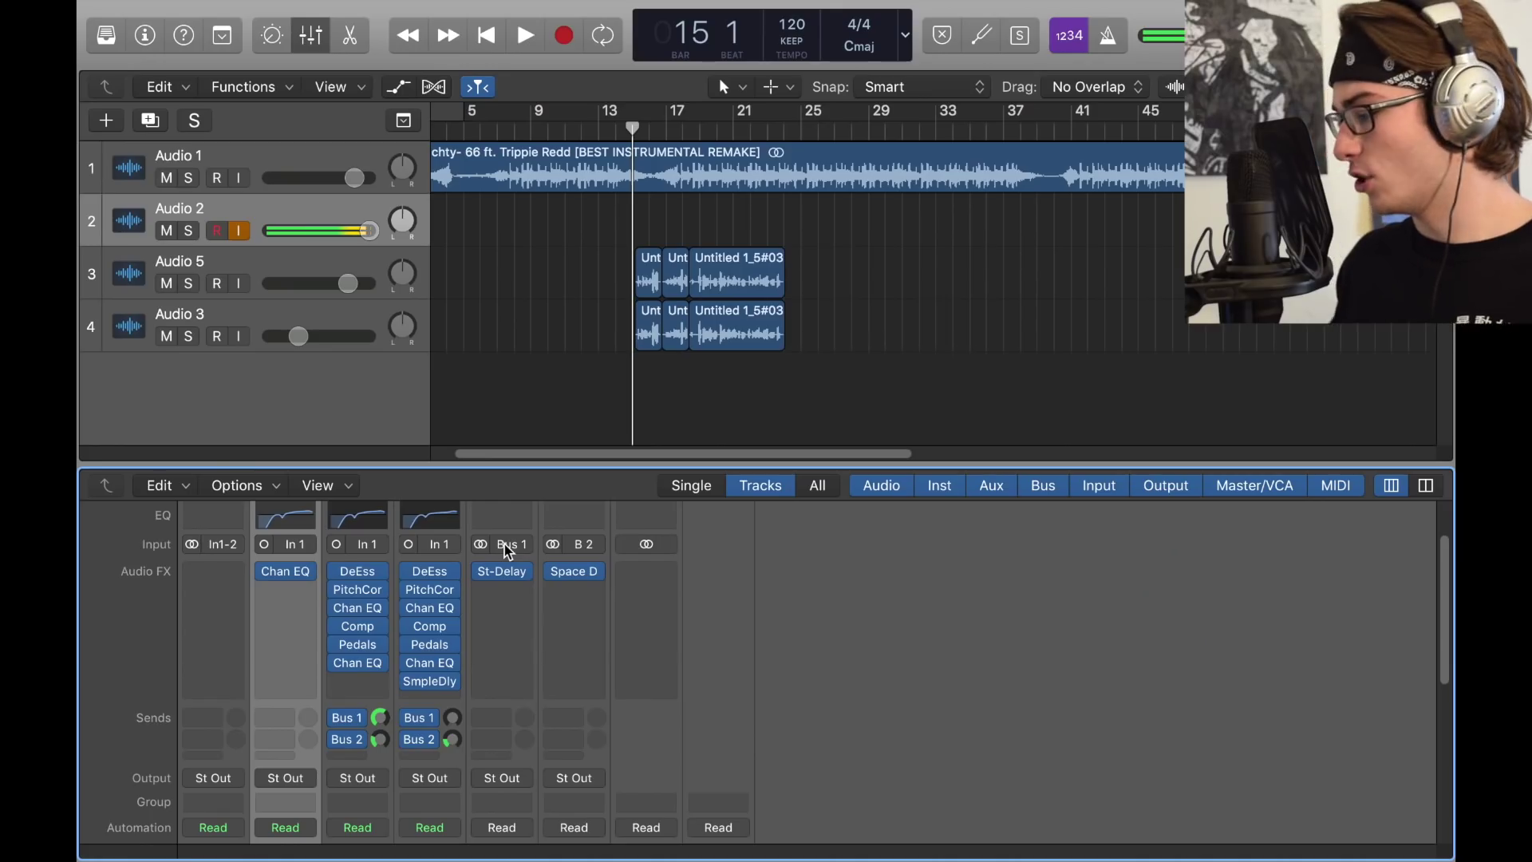
Replace Audio 2's Channel EQ with copies of DeEsser followed by Pitch Correction
click(309, 578)
click(333, 444)
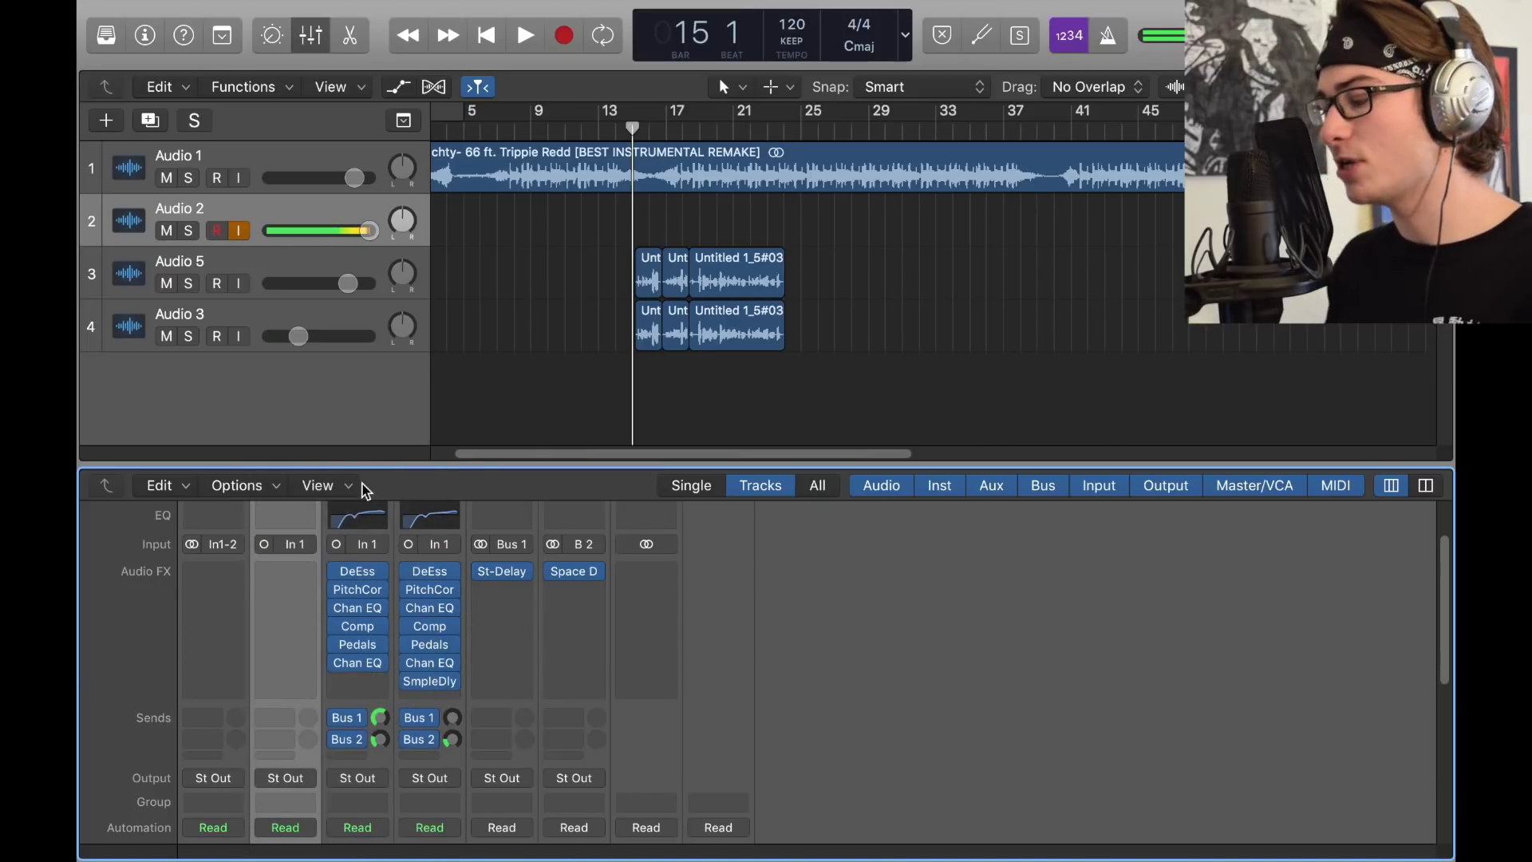
drag(414, 568, 297, 581)
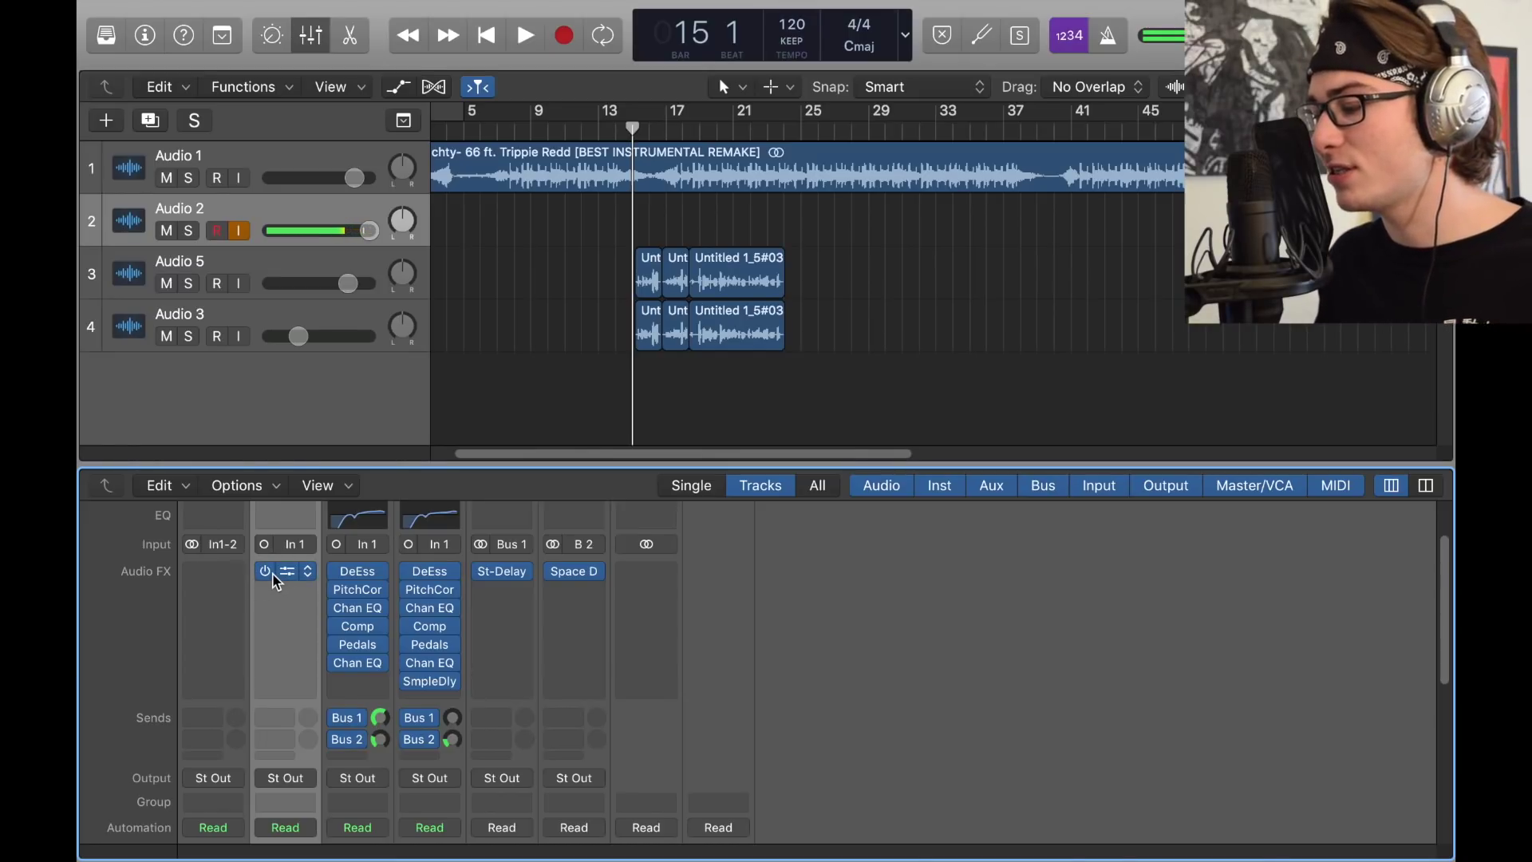
mouse_move(275, 581)
mouse_move(351, 598)
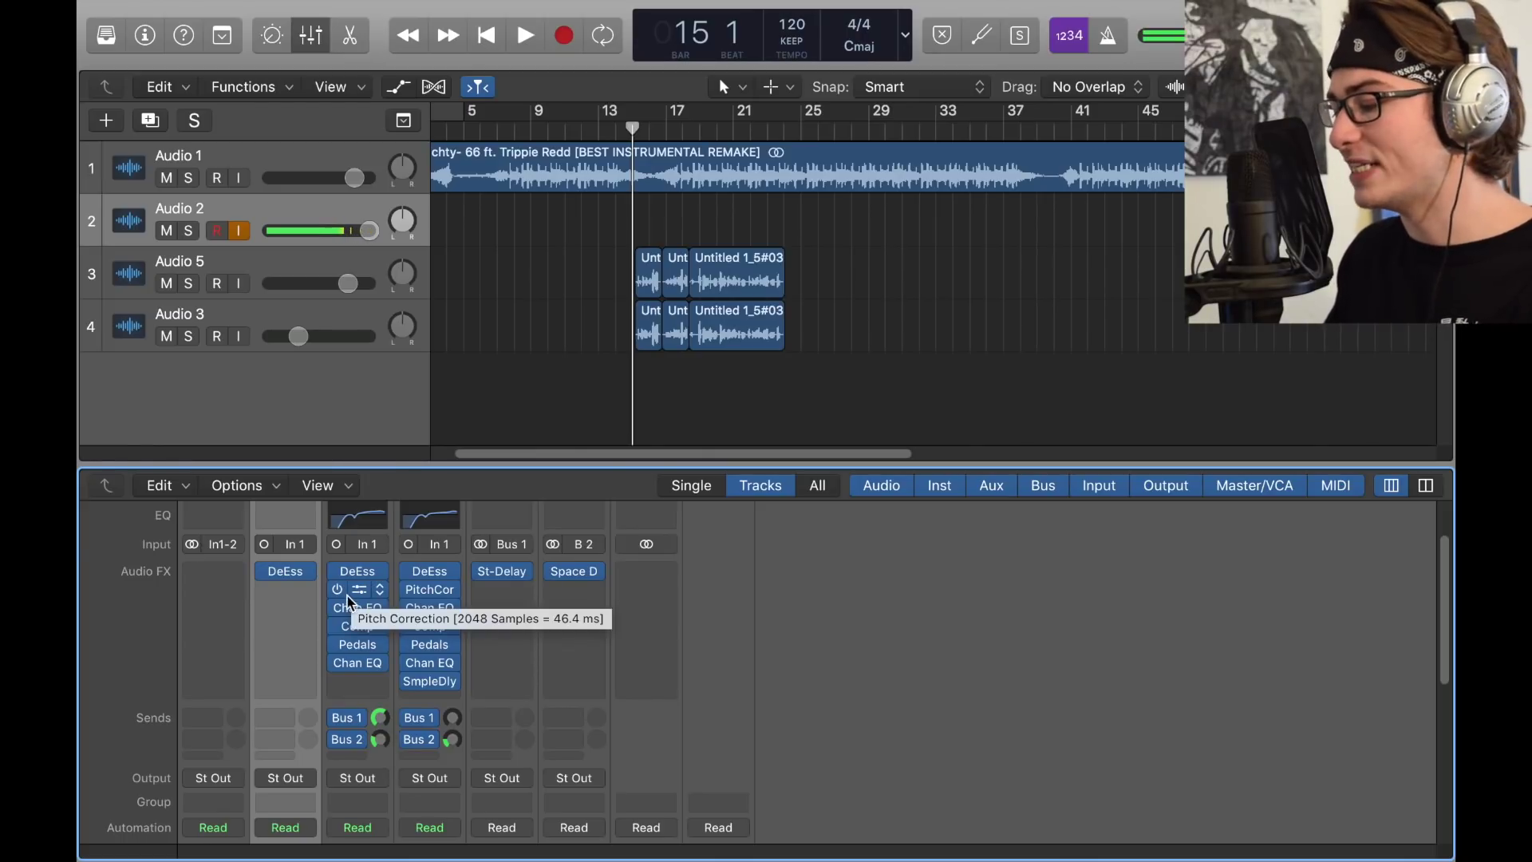
drag(355, 590, 285, 589)
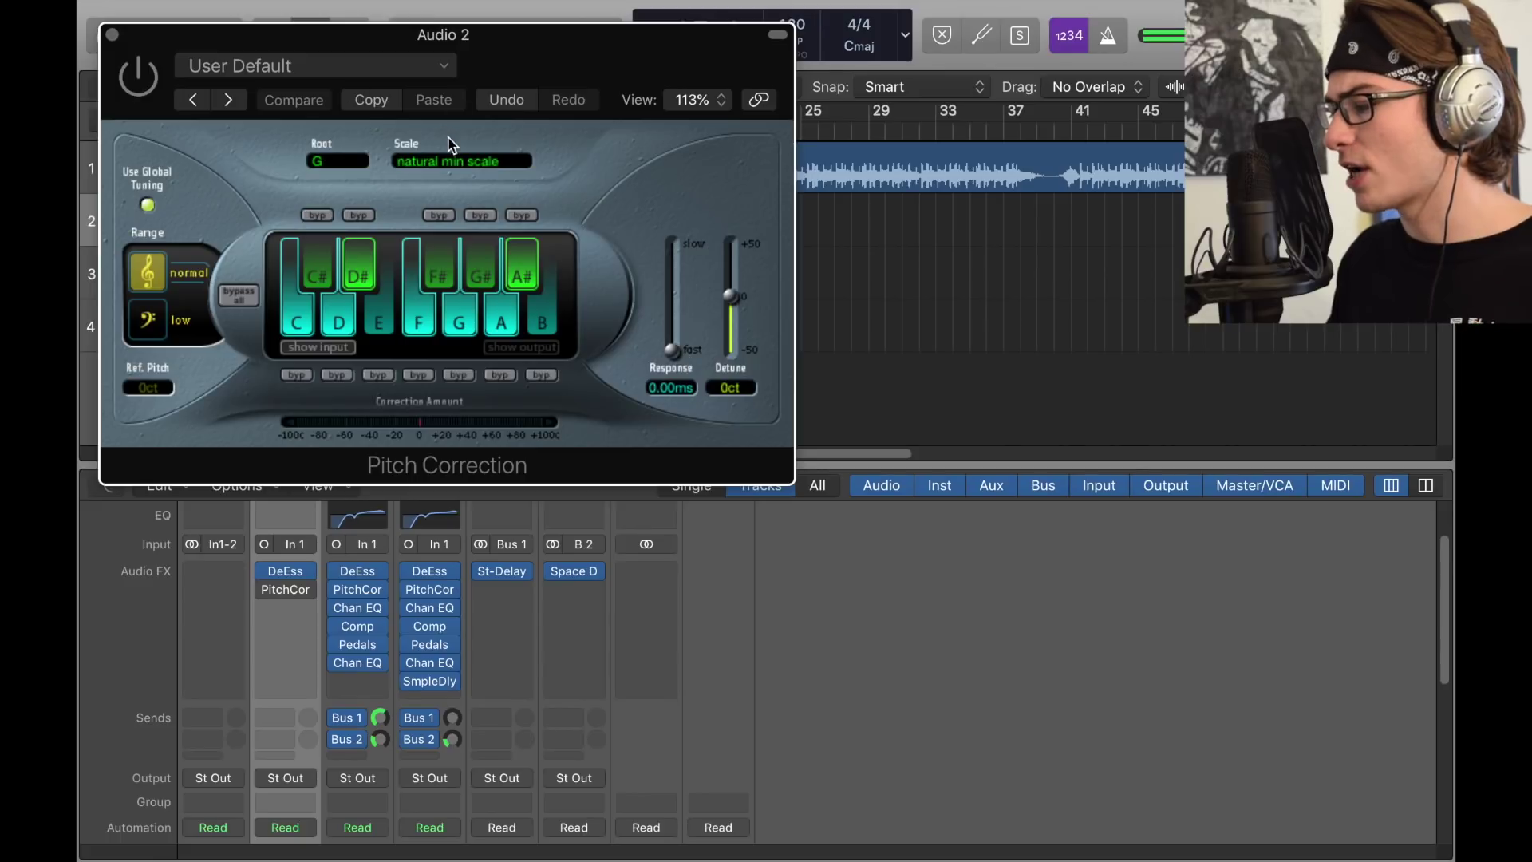
click(113, 35)
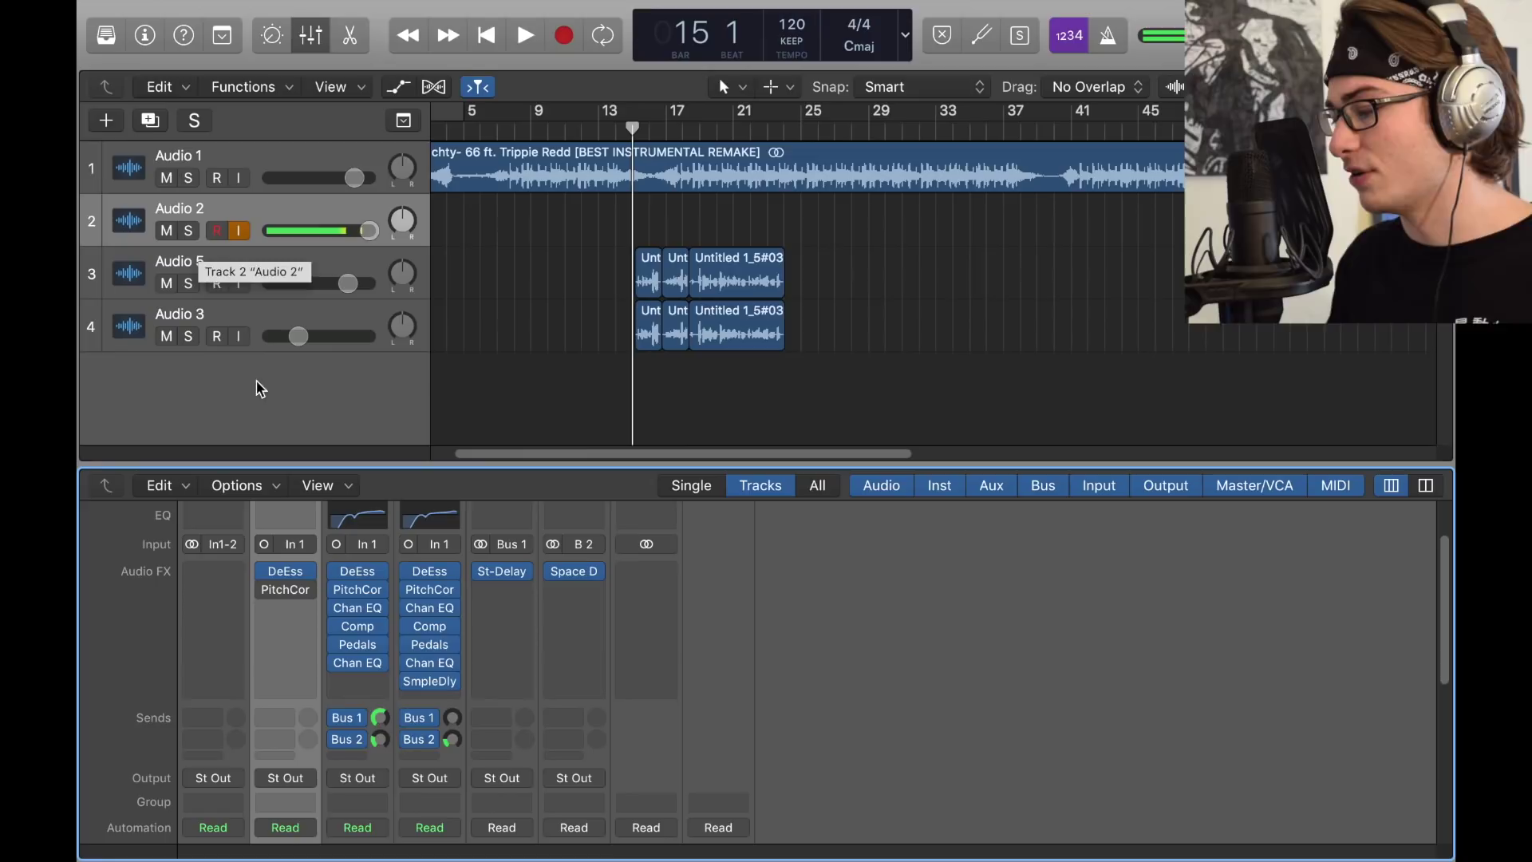
Copy a Channel EQ (low cut, -10.5 dB at 420 Hz, +6 dB at 5000 Hz) below Pitch Correction
mouse_move(366, 617)
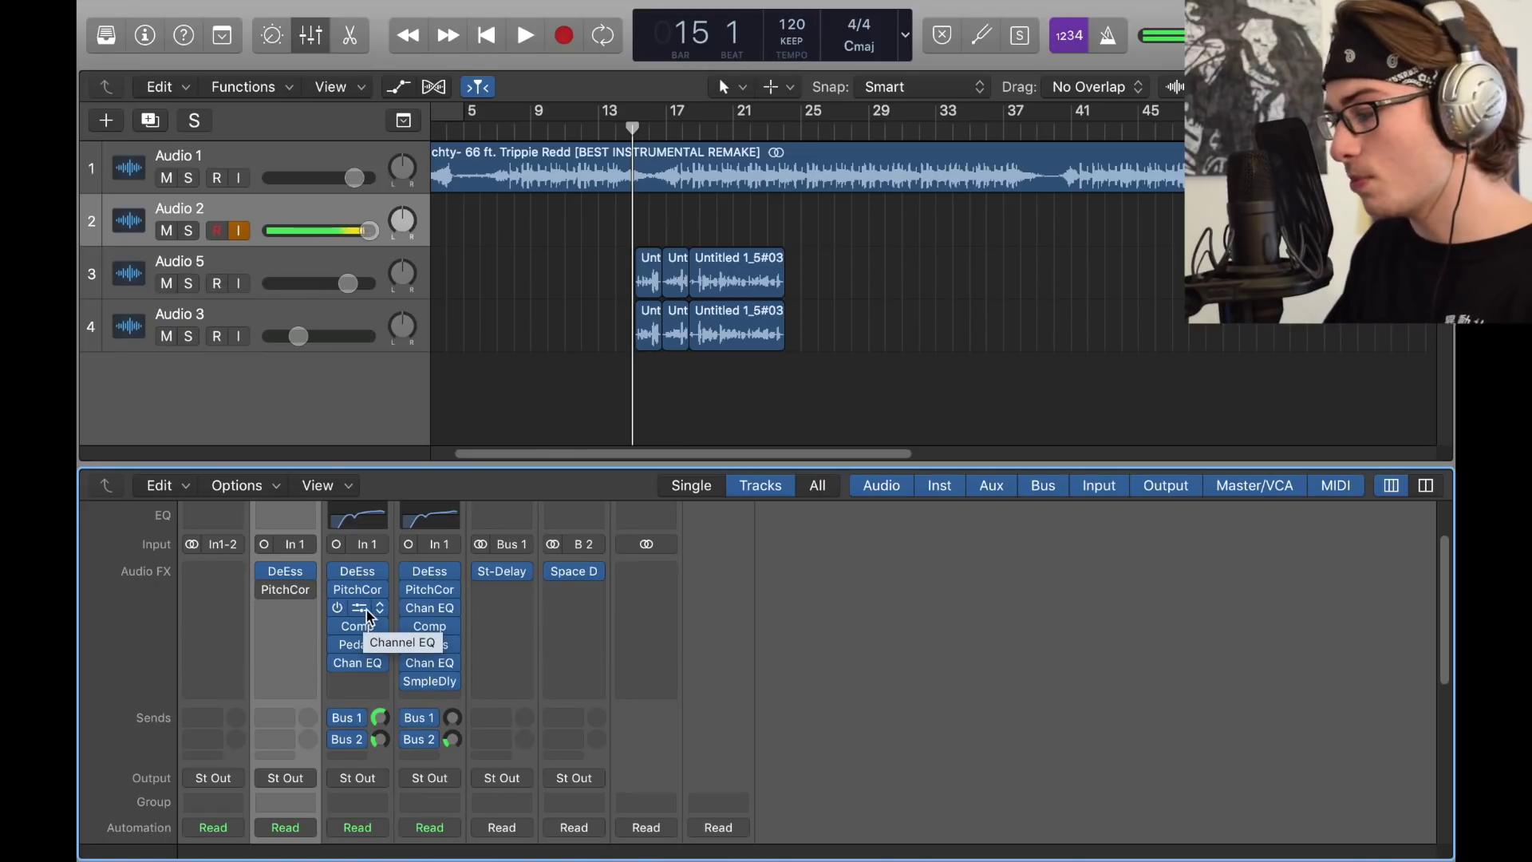
drag(366, 616, 296, 619)
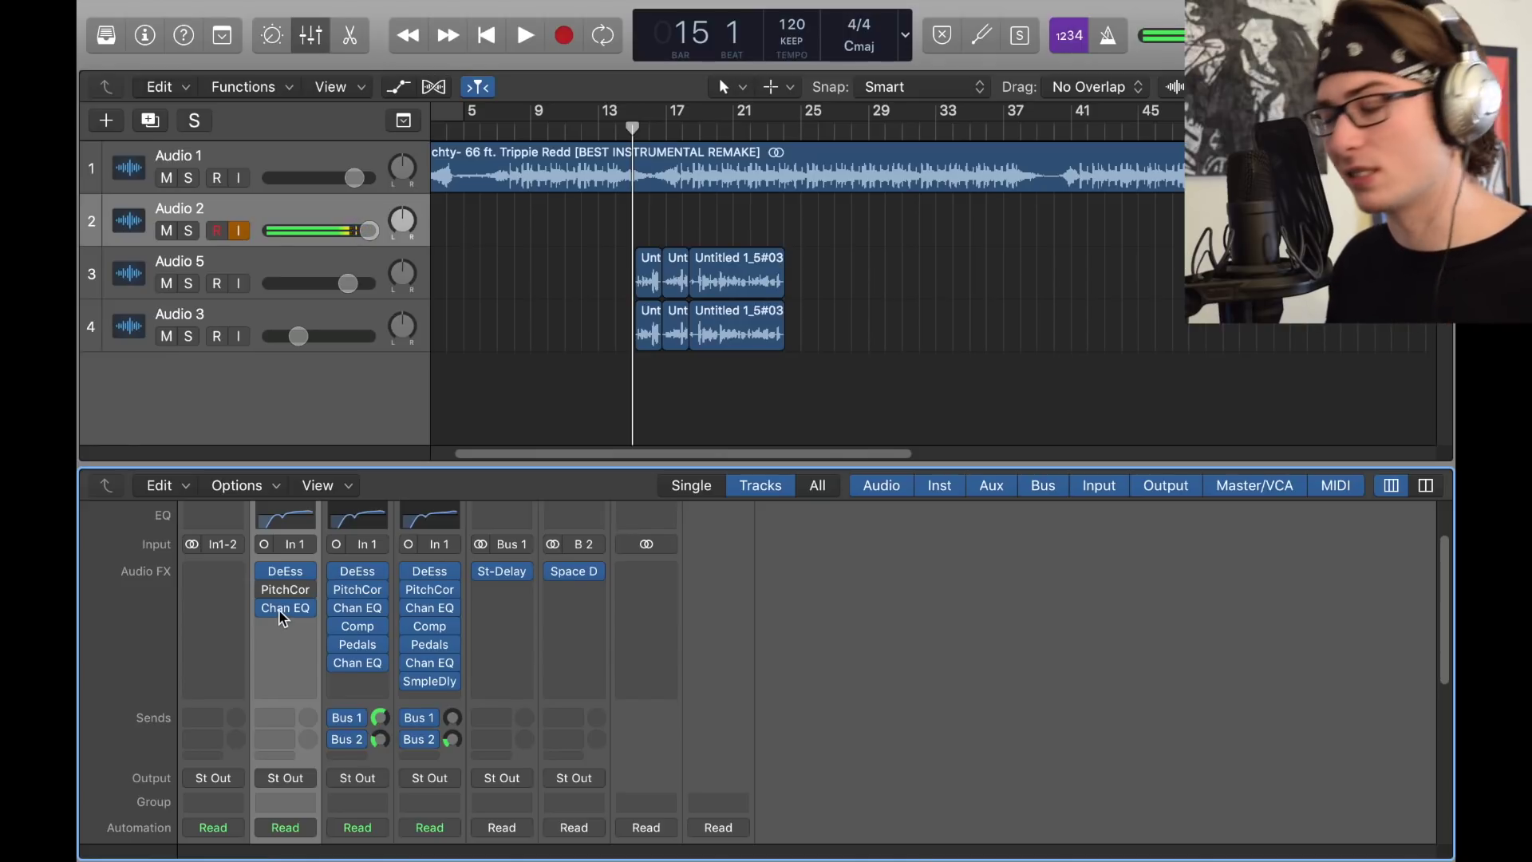
click(286, 610)
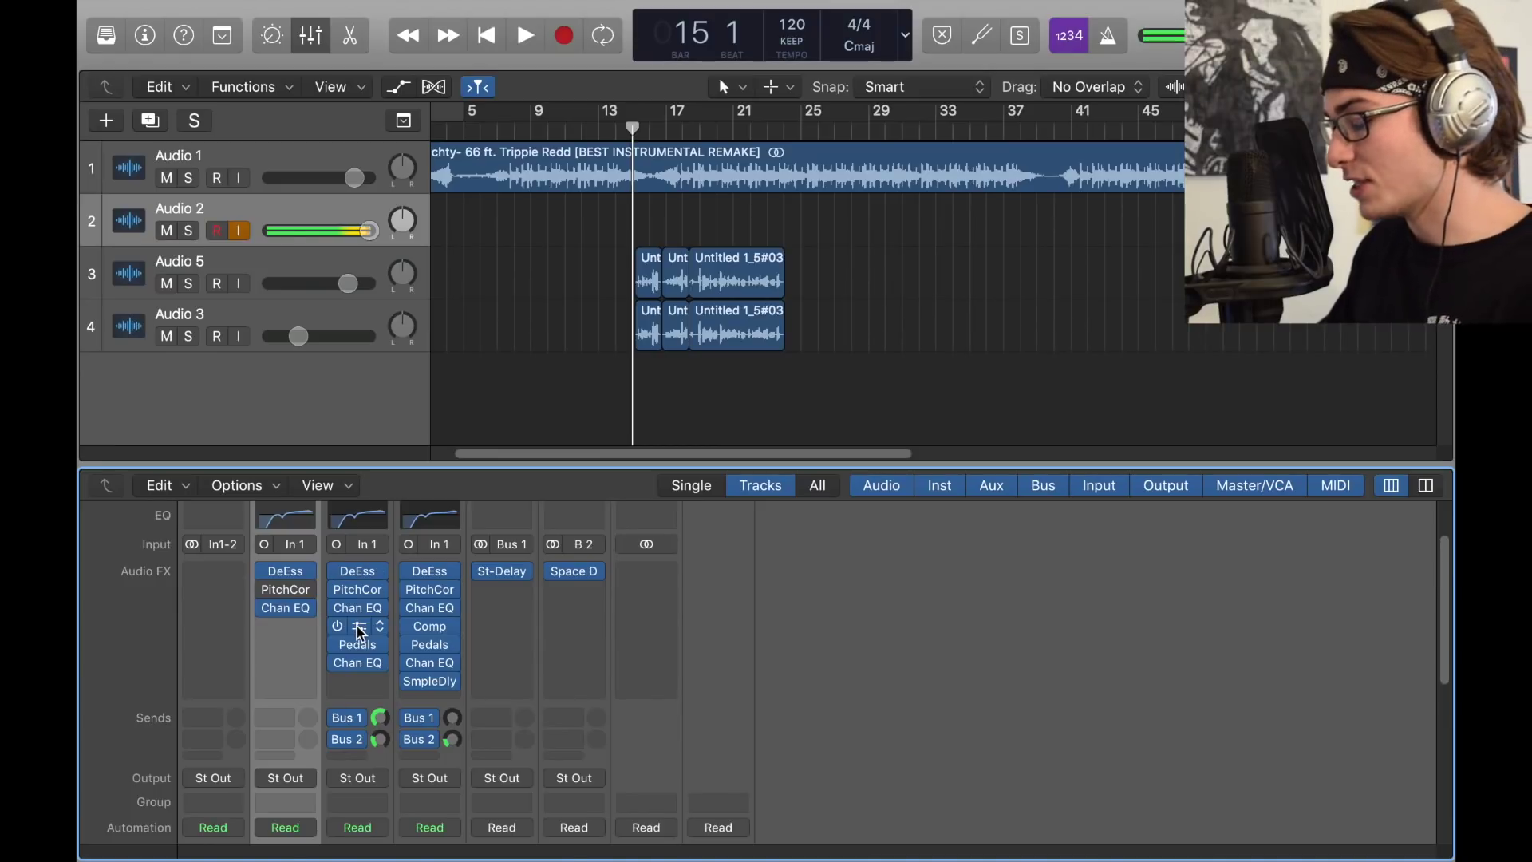
Add a Compressor after Audio 2's Channel EQ using the Voice > Bright Vocal preset
drag(358, 631, 285, 627)
click(284, 627)
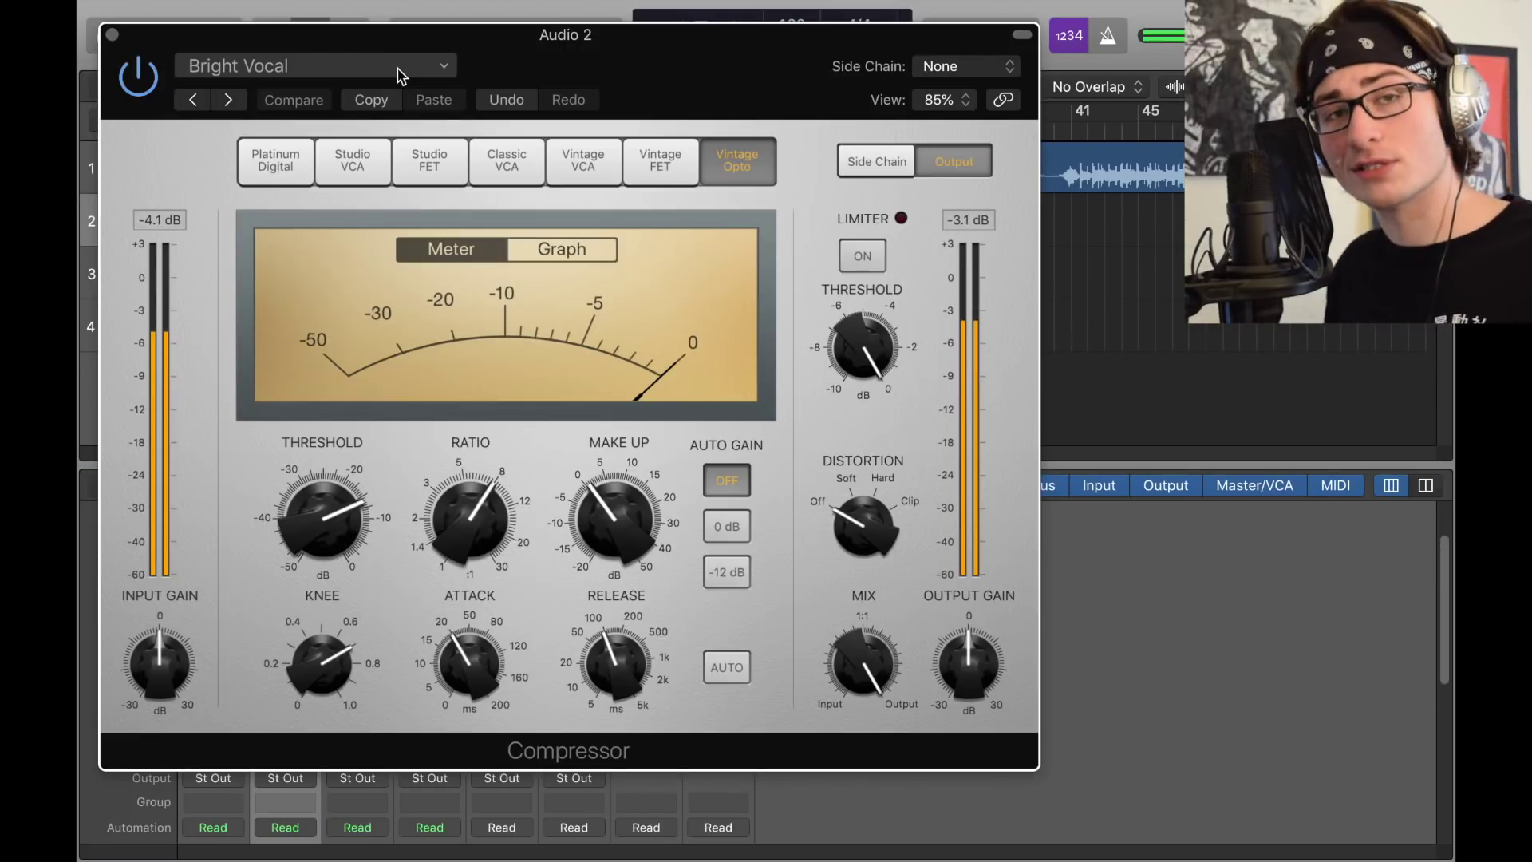
click(401, 76)
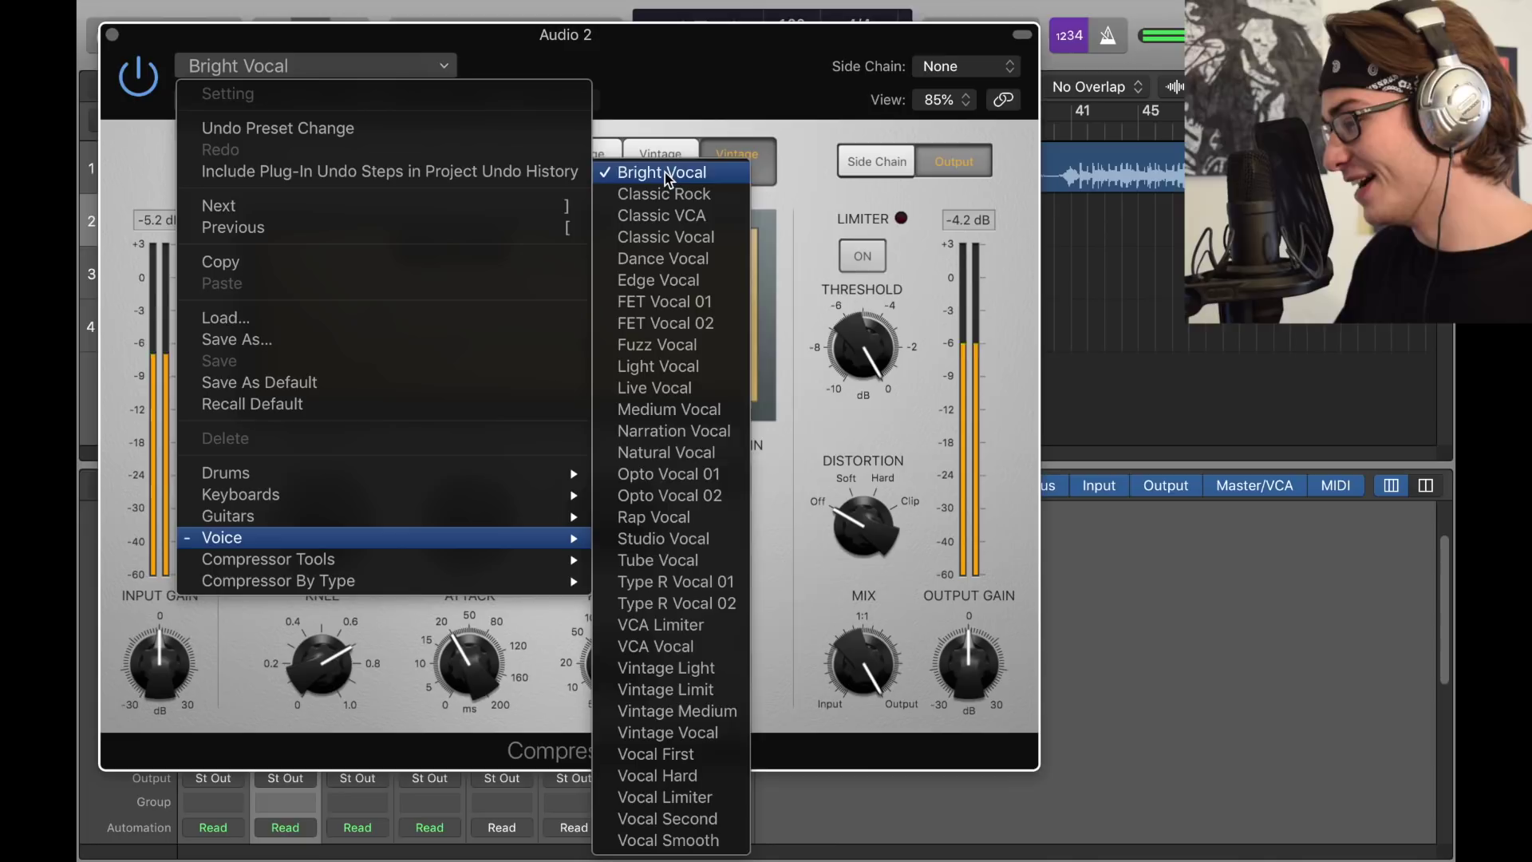
mouse_move(394, 537)
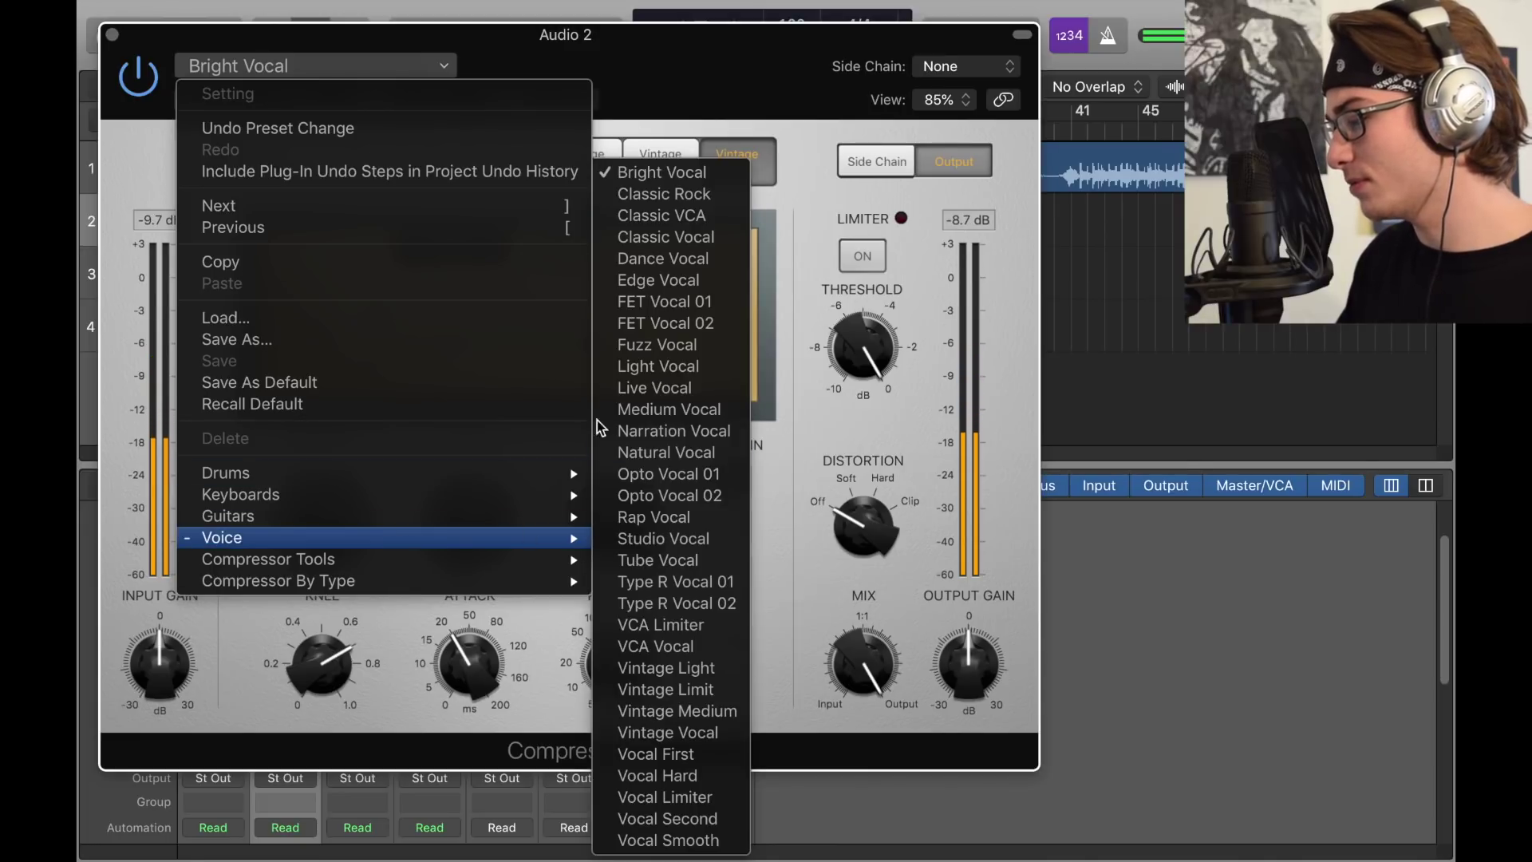
click(638, 168)
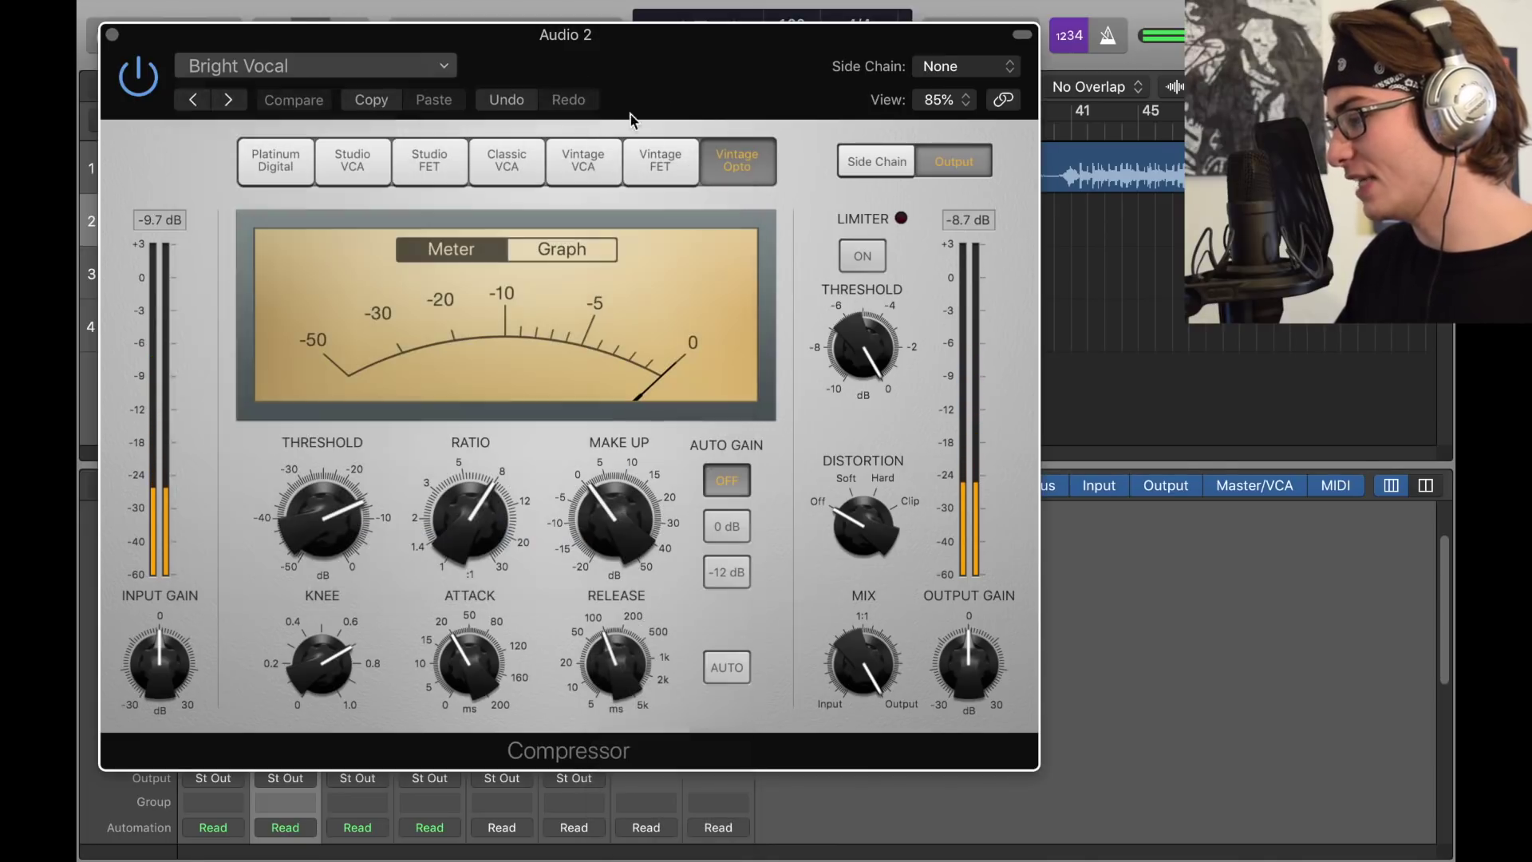
click(112, 34)
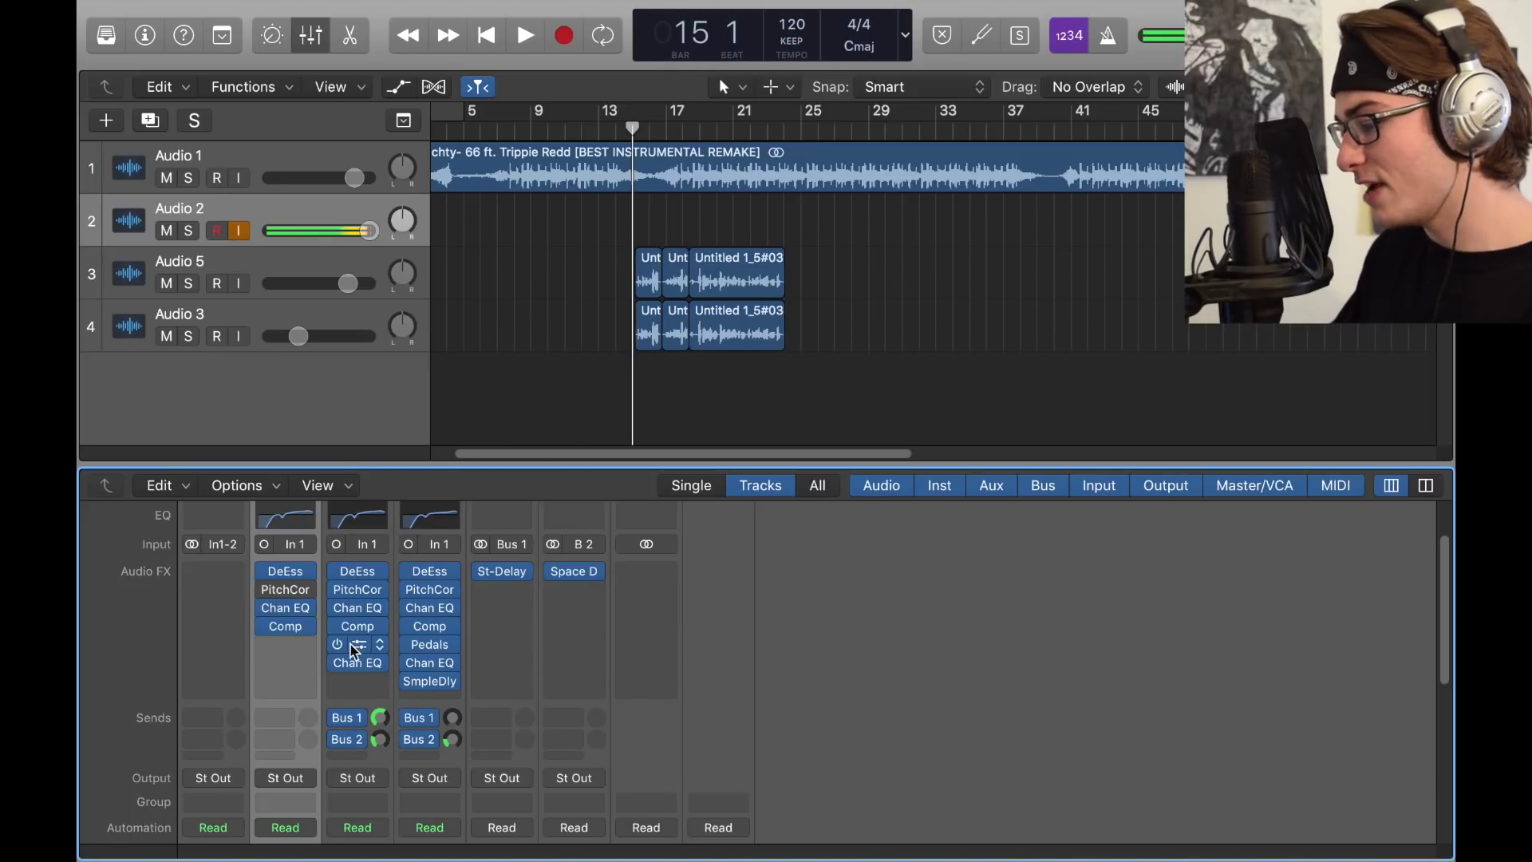
Insert a stereo Pedalboard after the Compressor on Audio 2
drag(354, 650, 284, 645)
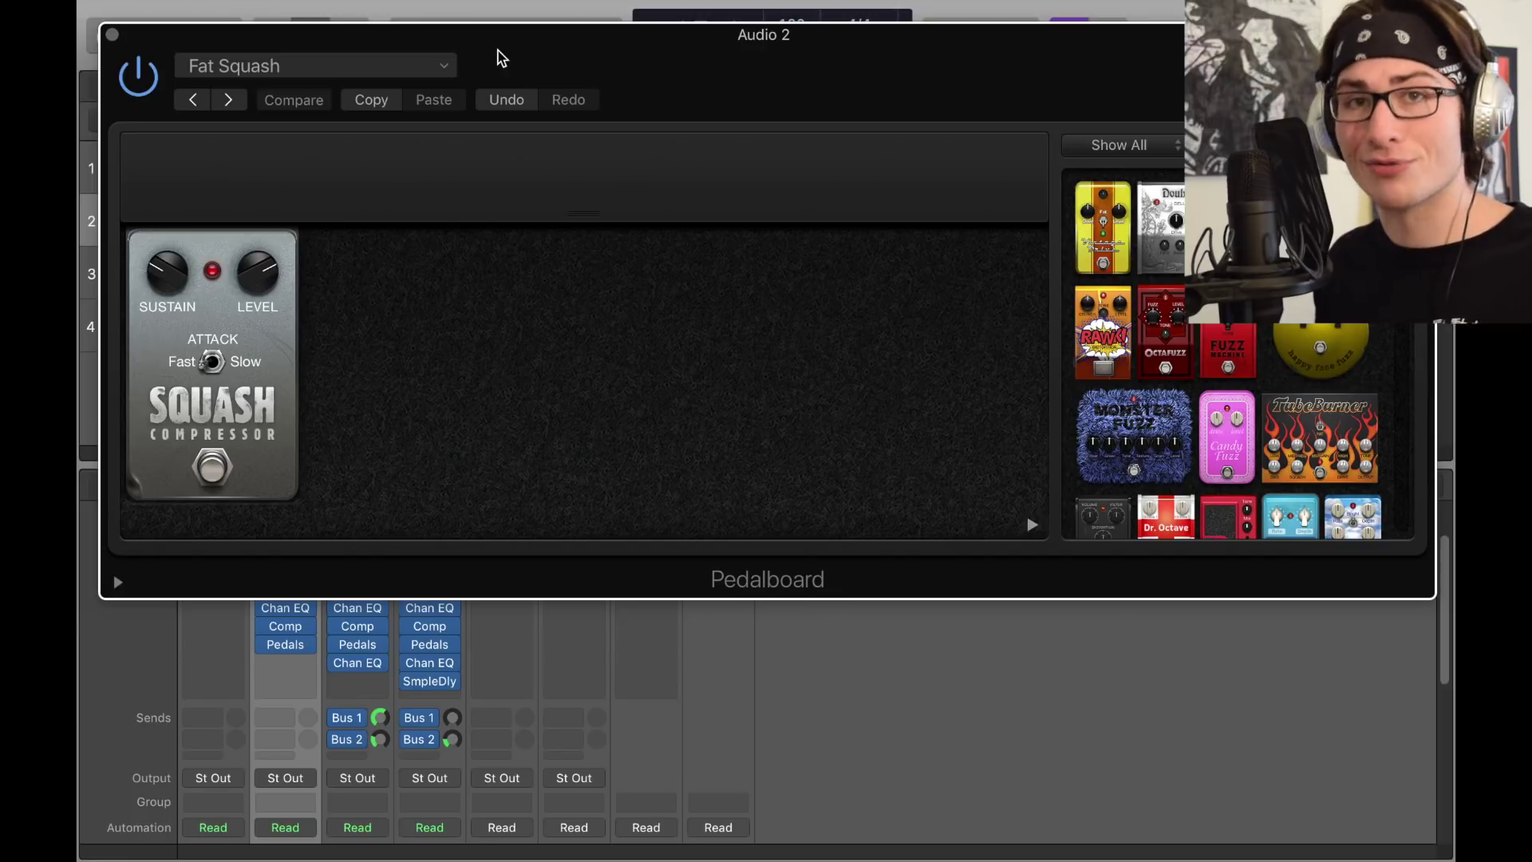
click(295, 663)
click(301, 655)
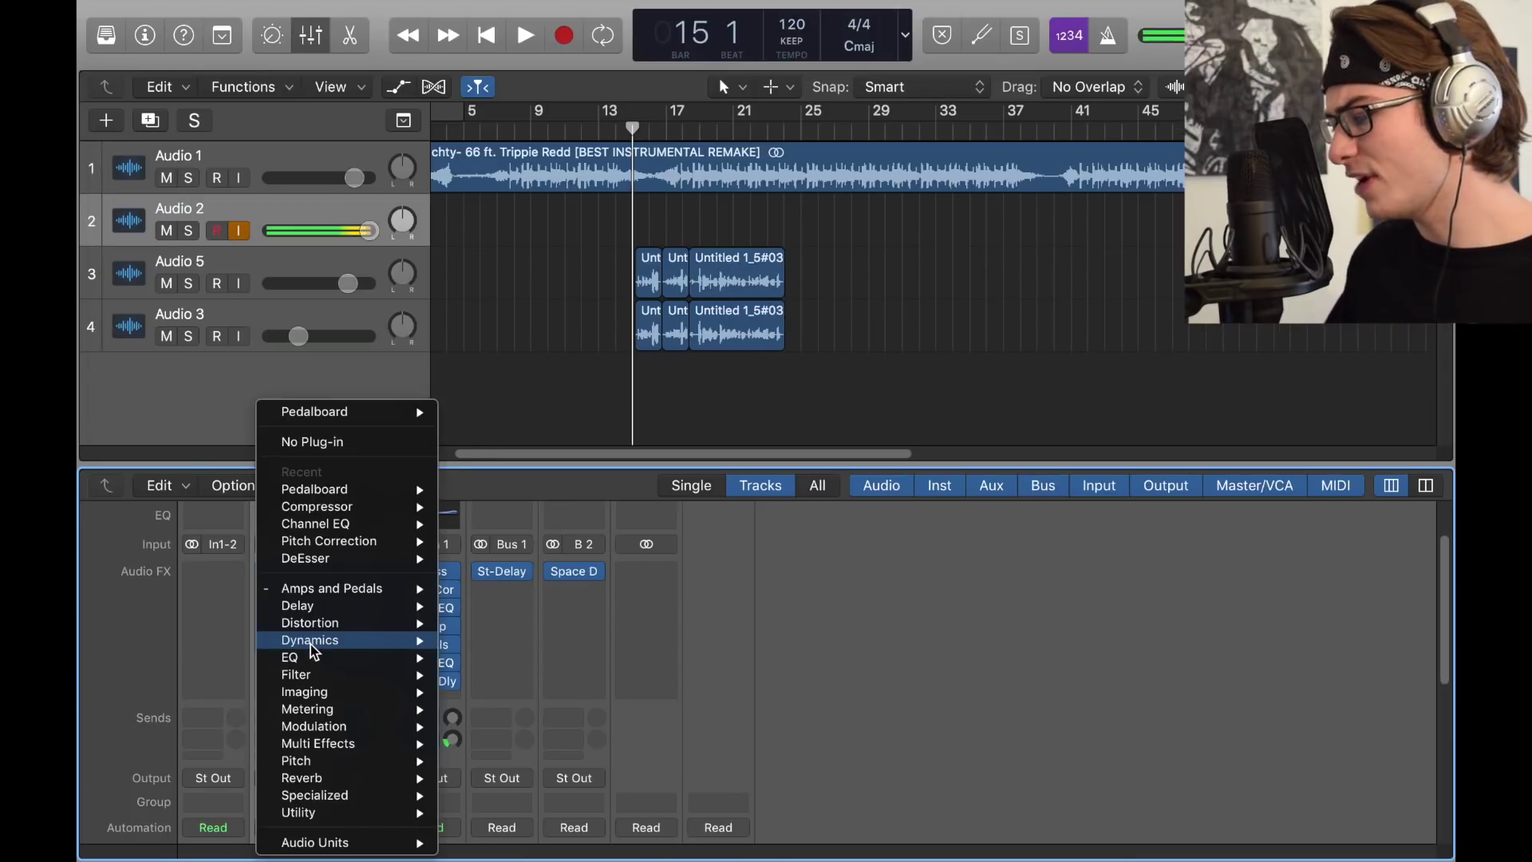
mouse_move(331, 588)
mouse_move(511, 623)
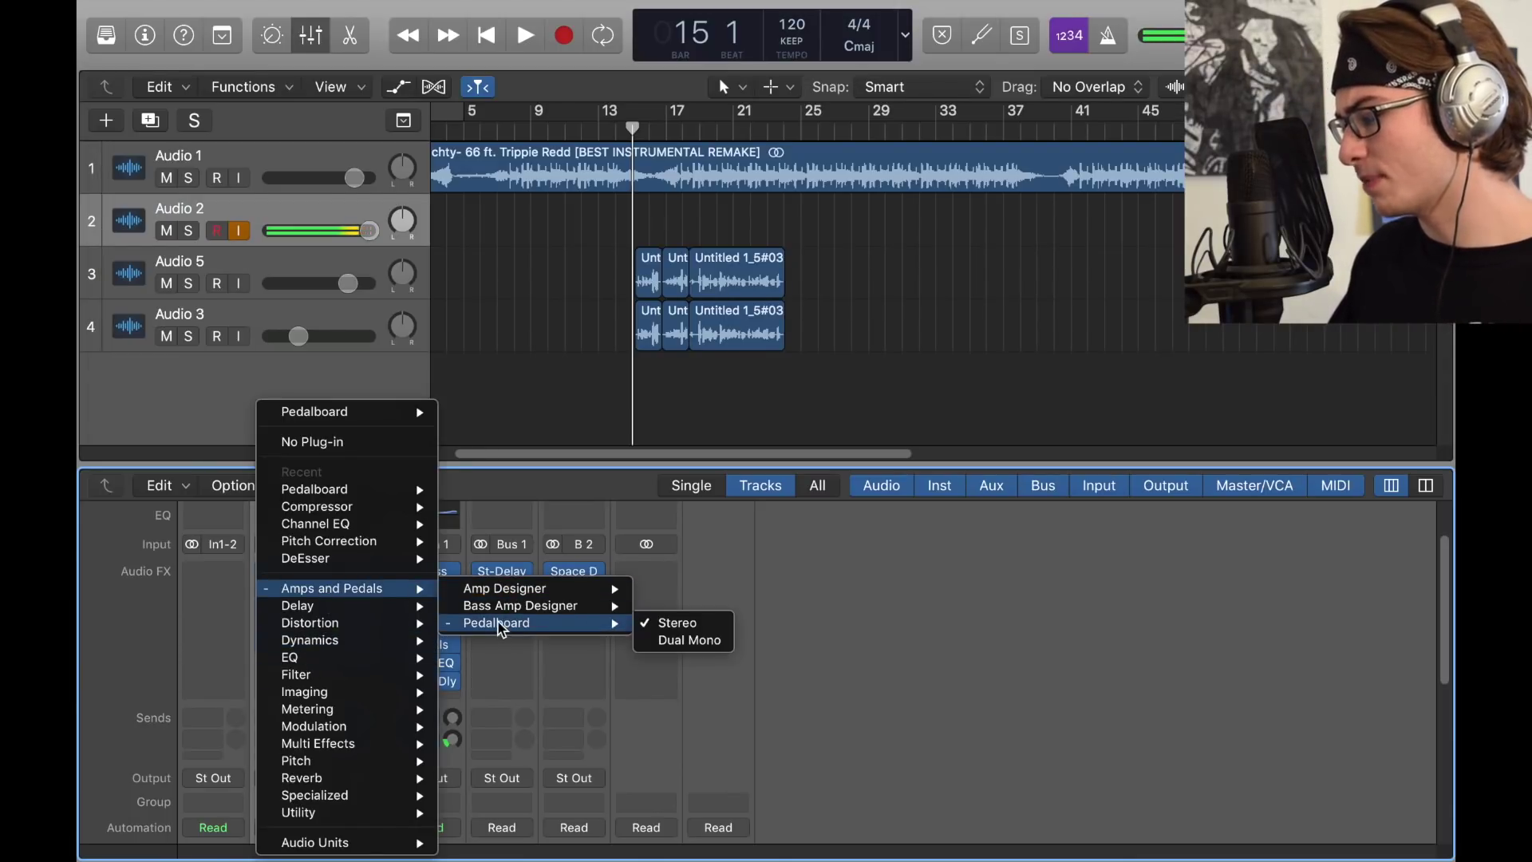
click(670, 623)
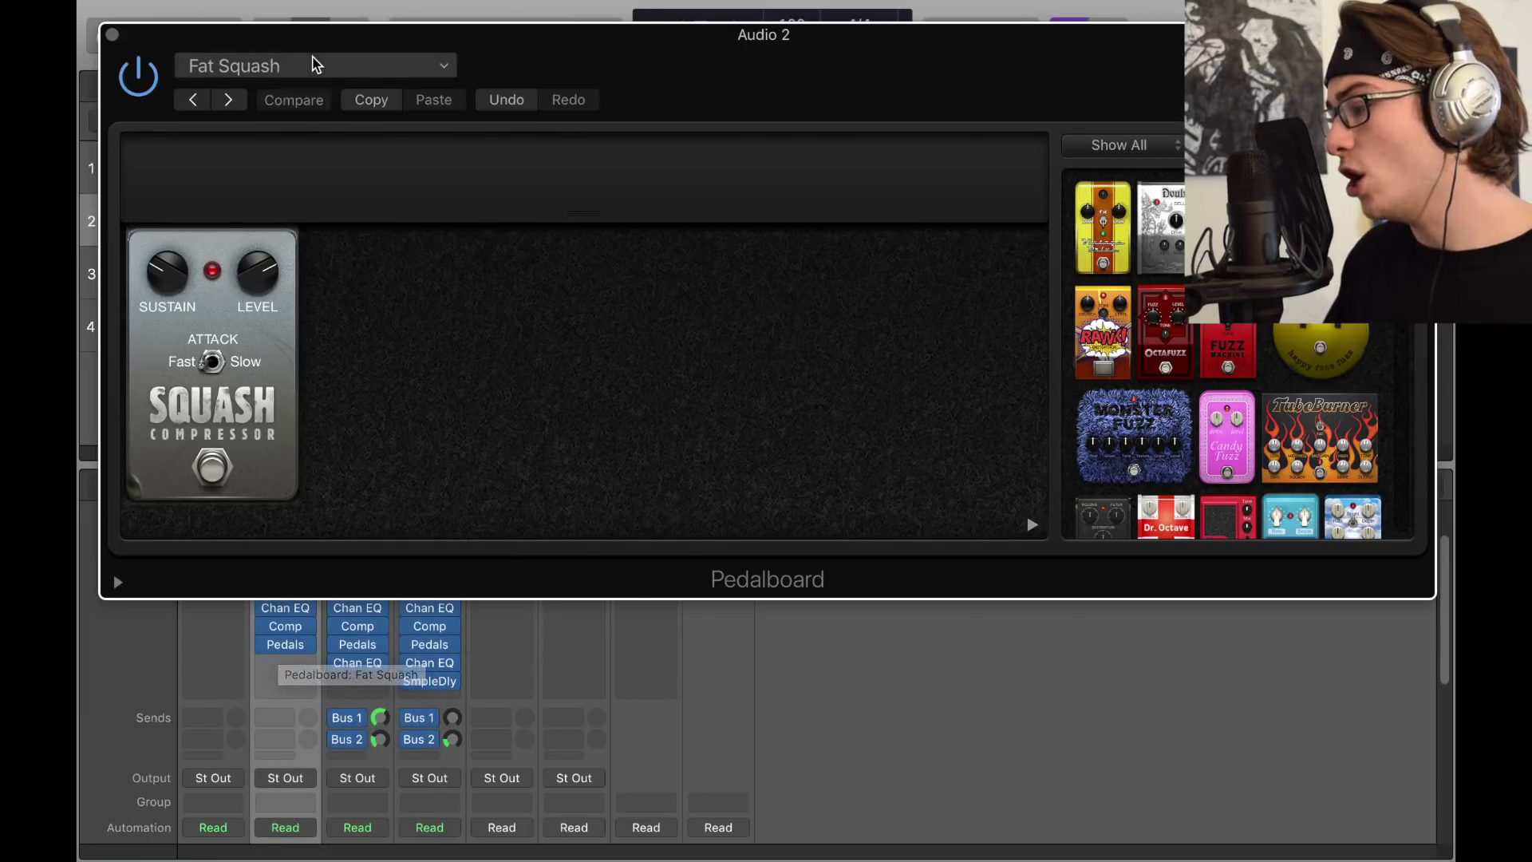
Load the Fat Squash setting for the Pedalboard's Squash Compressor and close the window
click(314, 62)
mouse_move(288, 615)
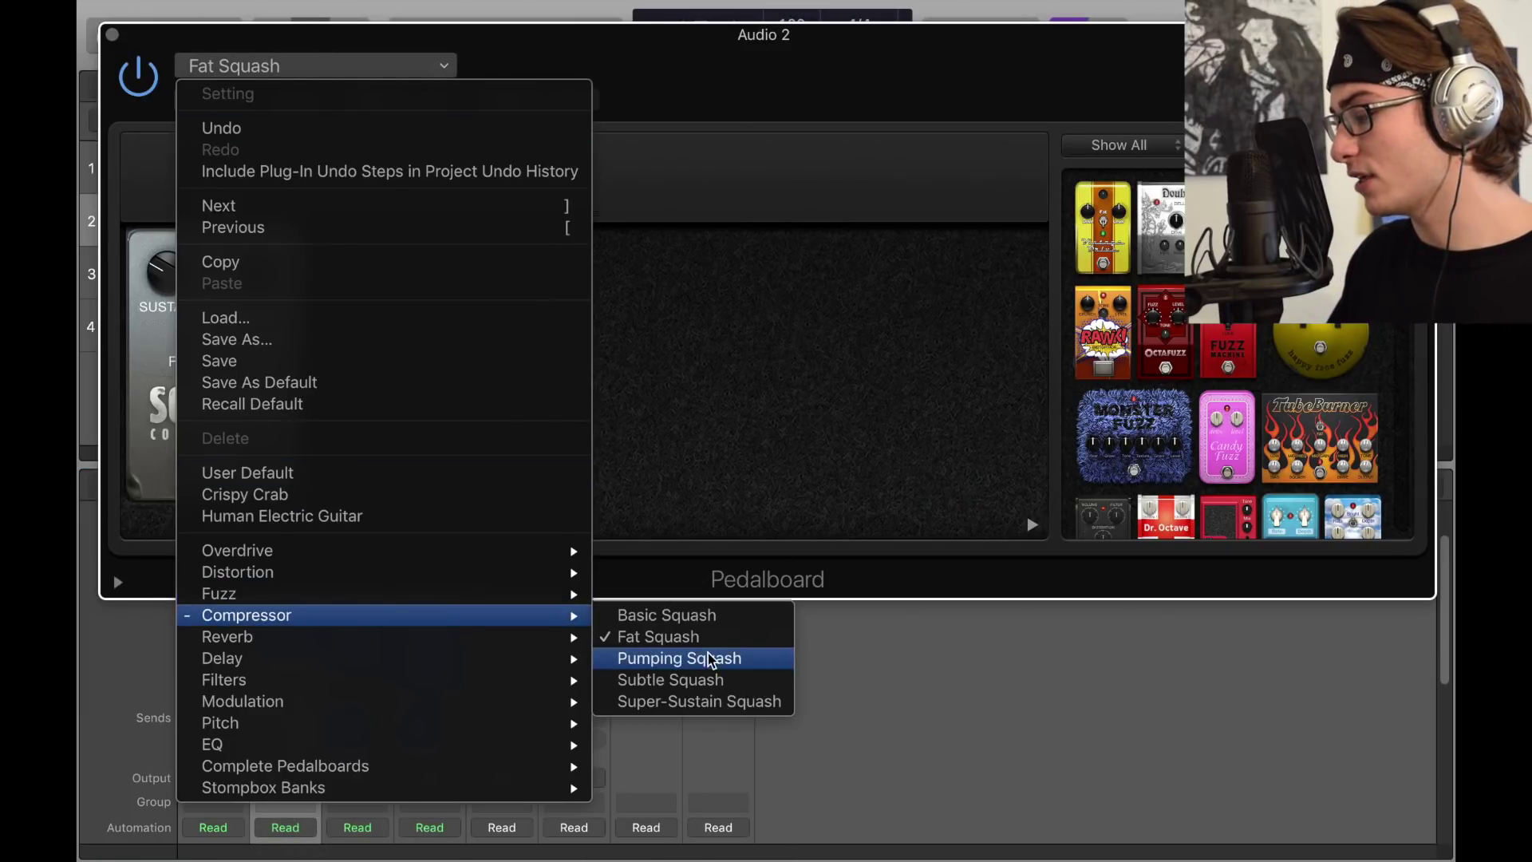
click(696, 638)
mouse_move(265, 273)
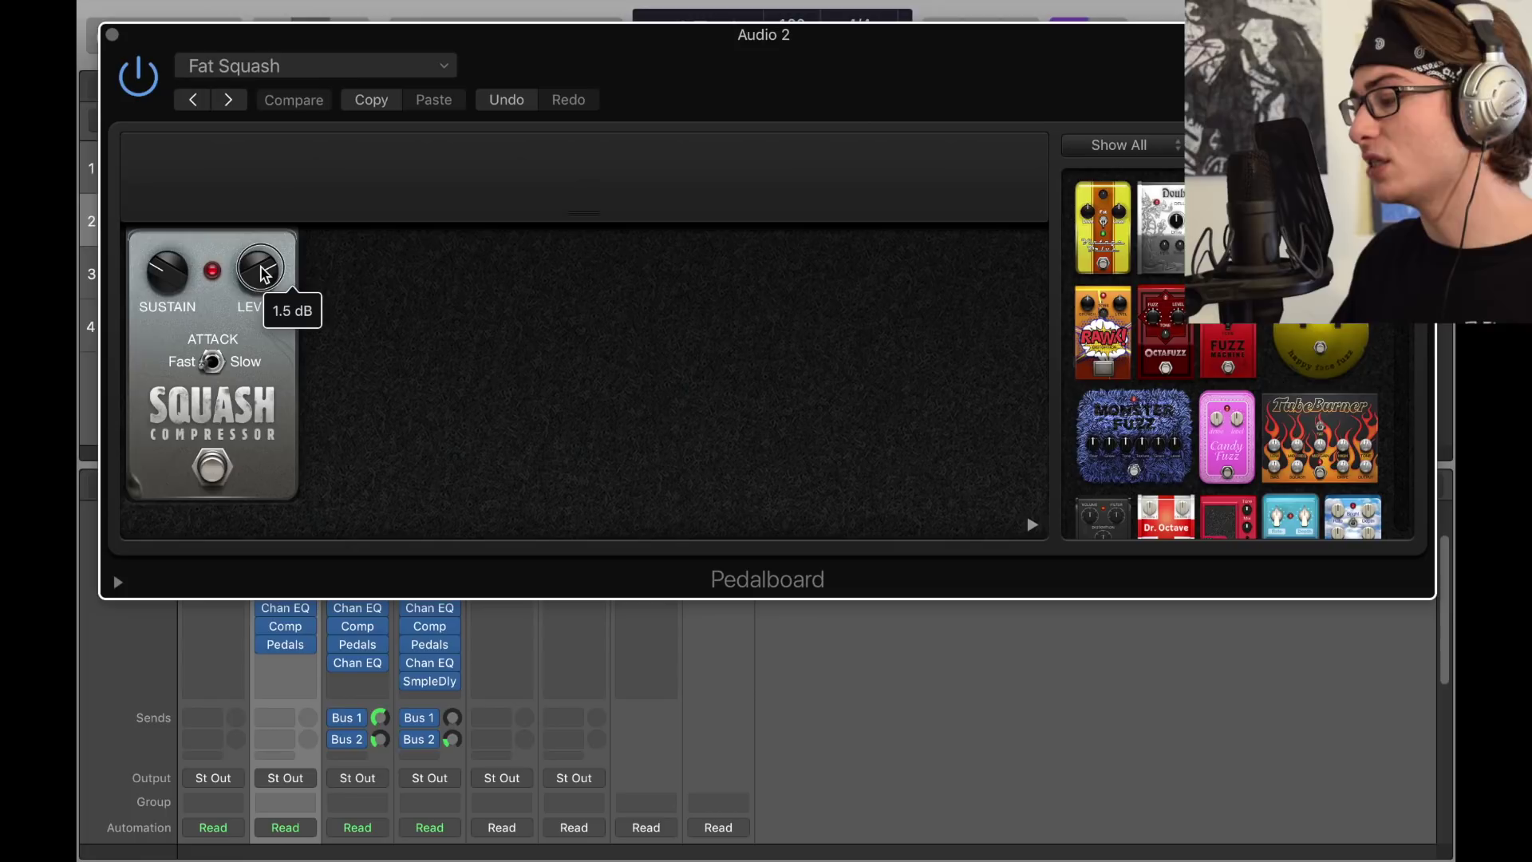
mouse_move(162, 277)
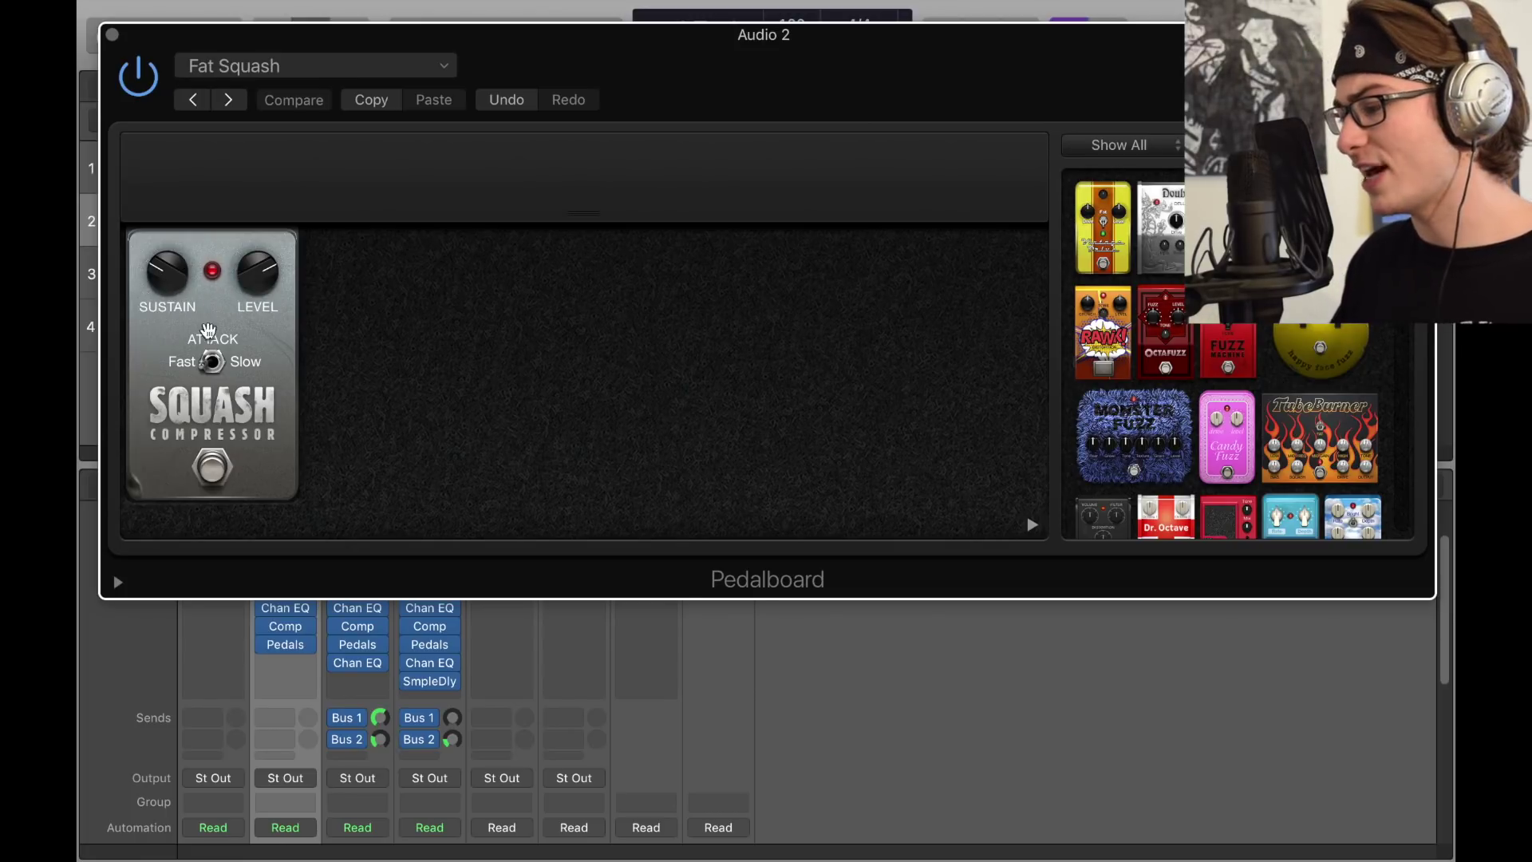
click(112, 35)
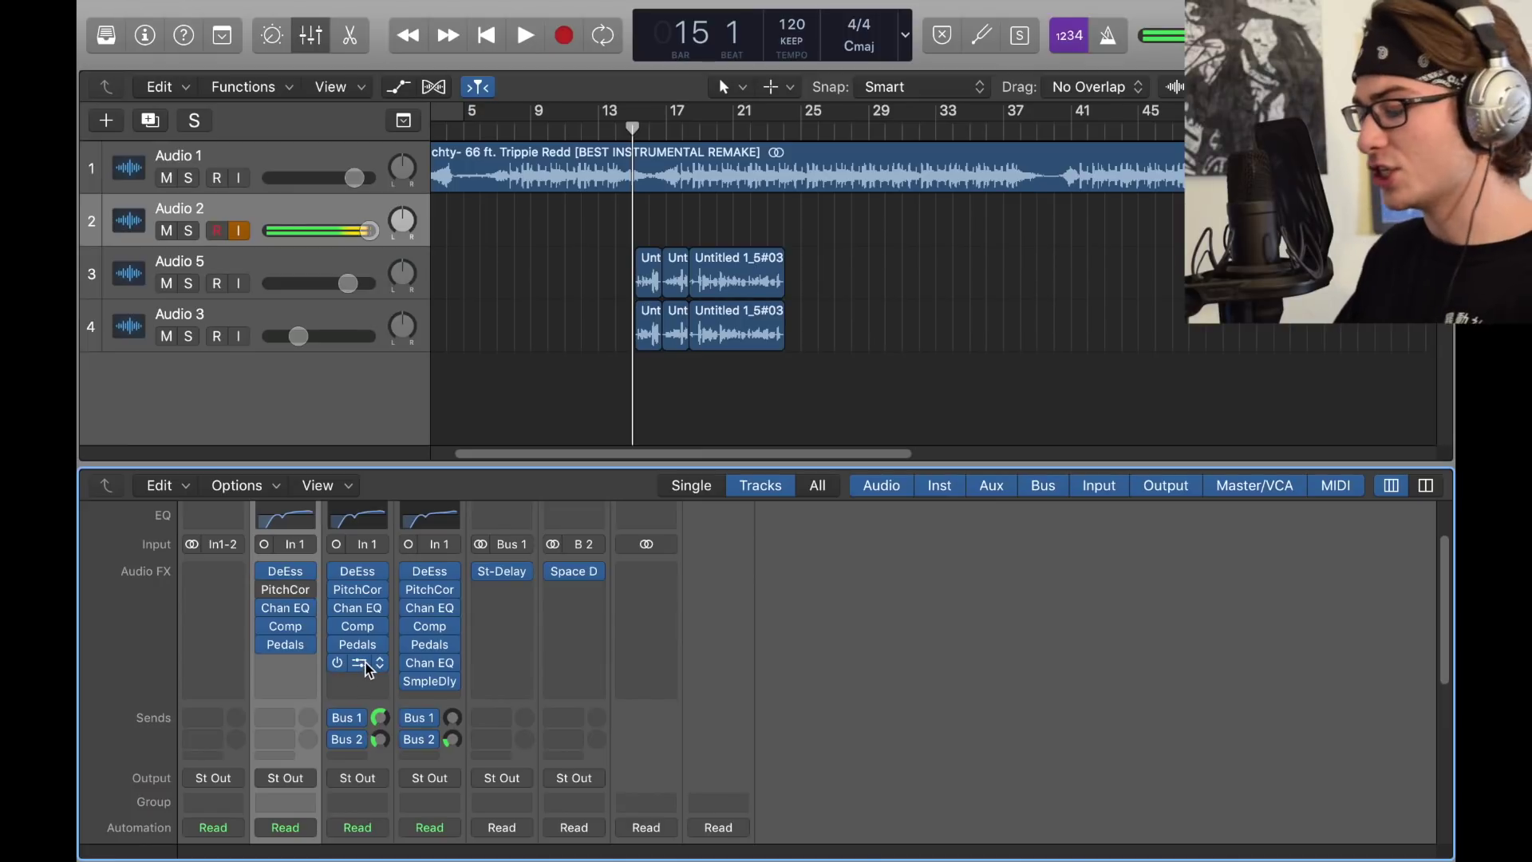
Copy a Channel EQ boosting +2.0 dB at 2000 Hz and +2.5 dB at 4800 Hz into Audio 2's sixth slot
drag(369, 669, 306, 664)
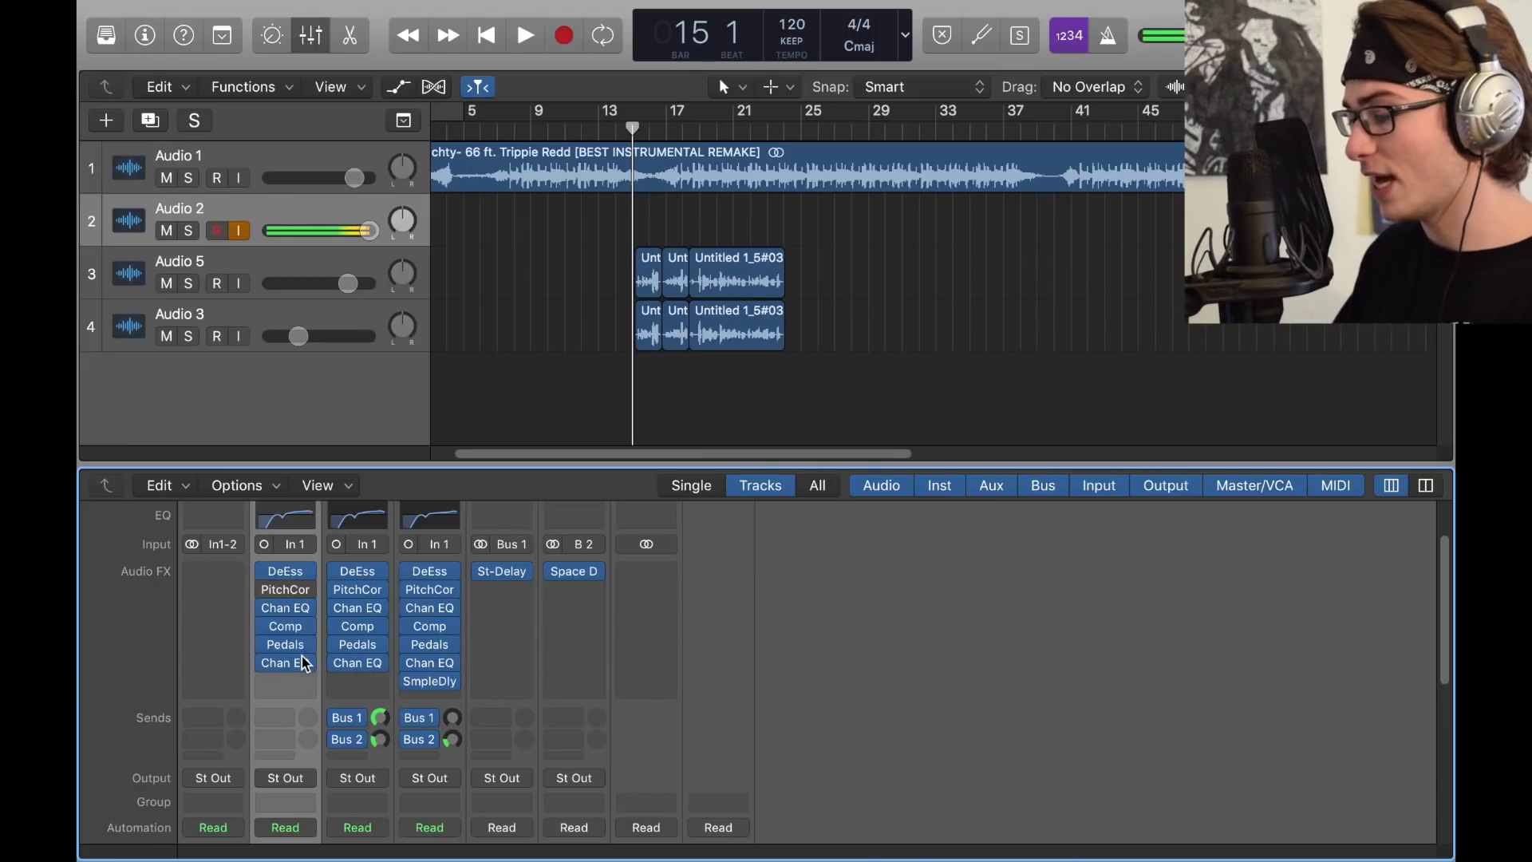
click(294, 666)
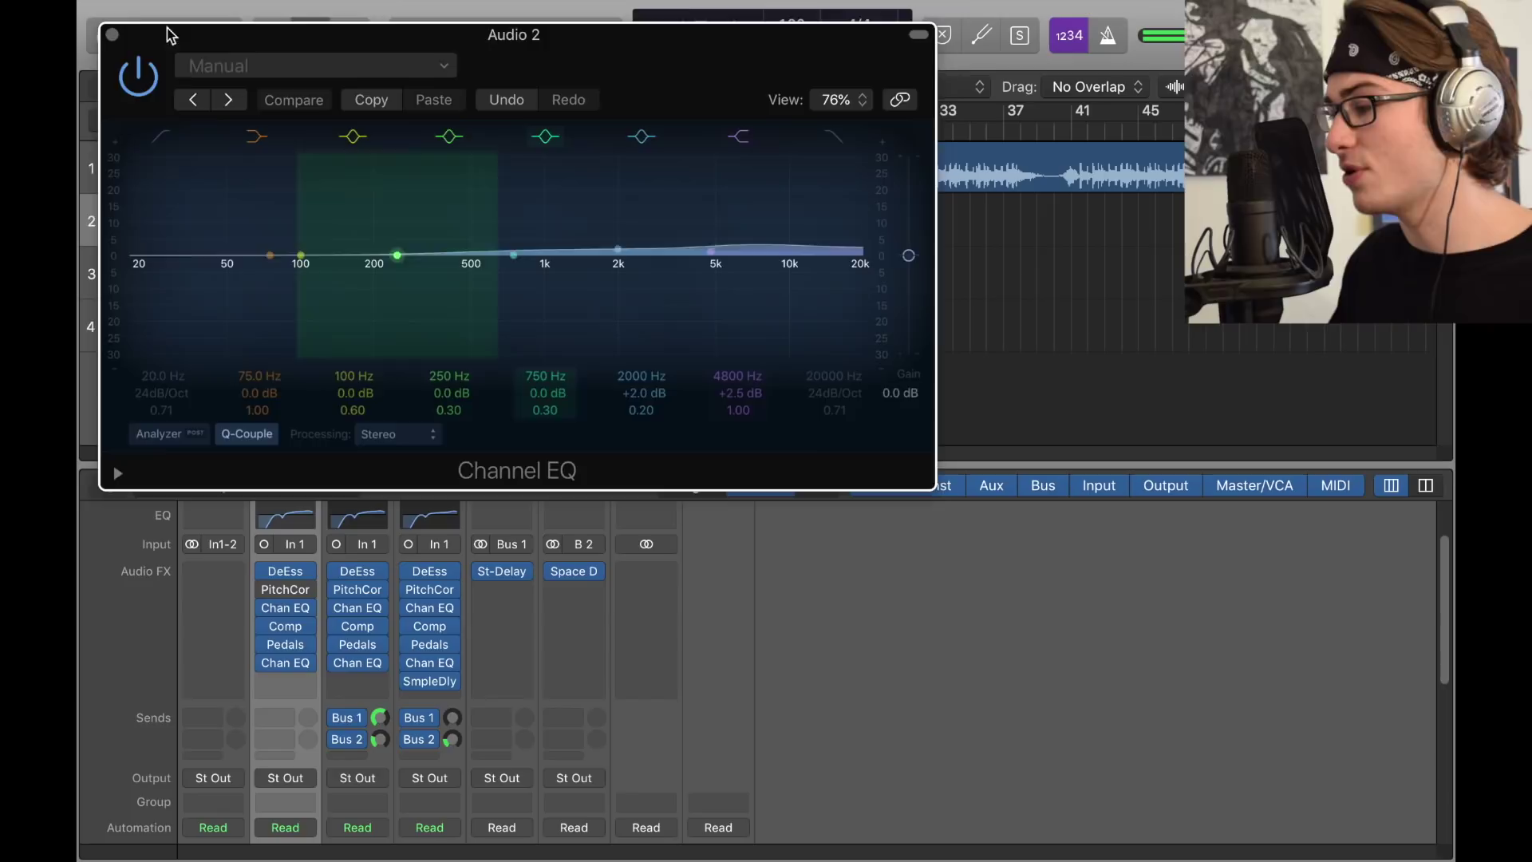
click(112, 34)
Route Audio 2's first send to Bus 1 for the delay
click(276, 718)
mouse_move(308, 810)
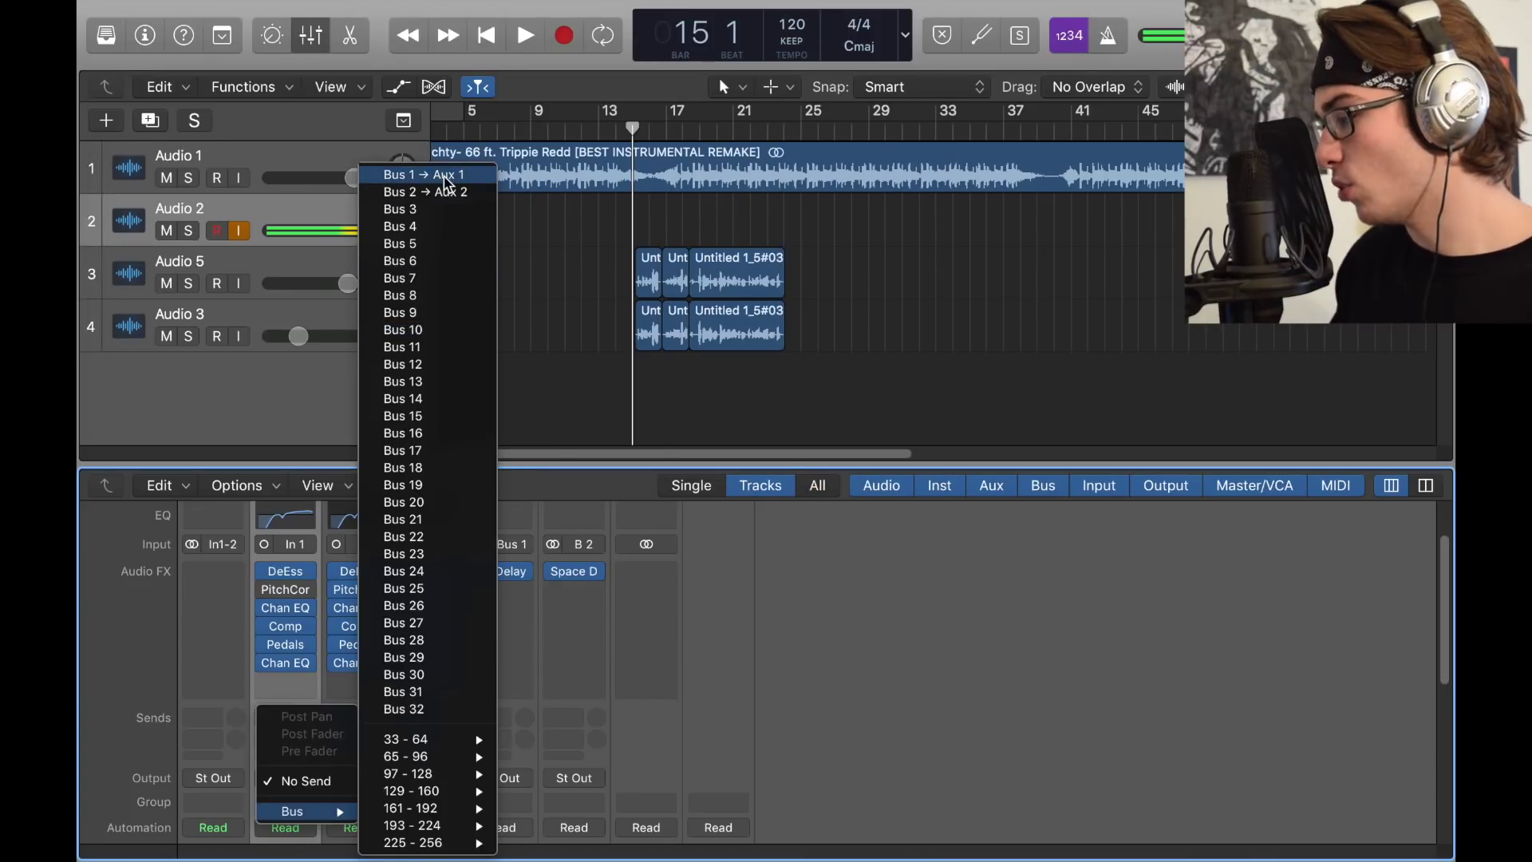
click(424, 174)
Set the Aux 1 Stereo Delay's right delay to 1/8 dotted and raise the Bus 1 send level
click(506, 571)
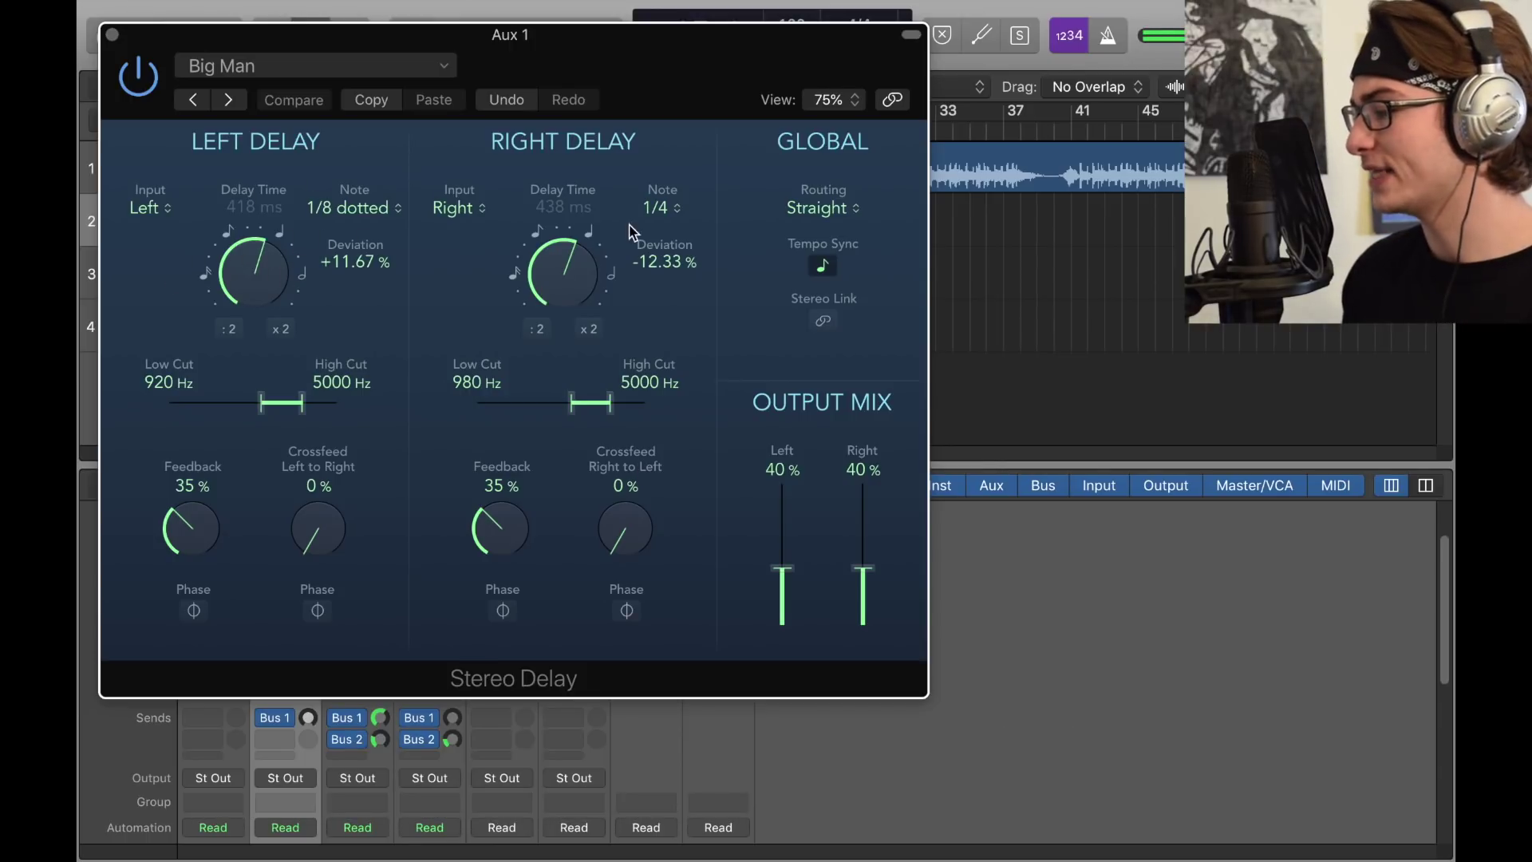
drag(566, 276, 563, 279)
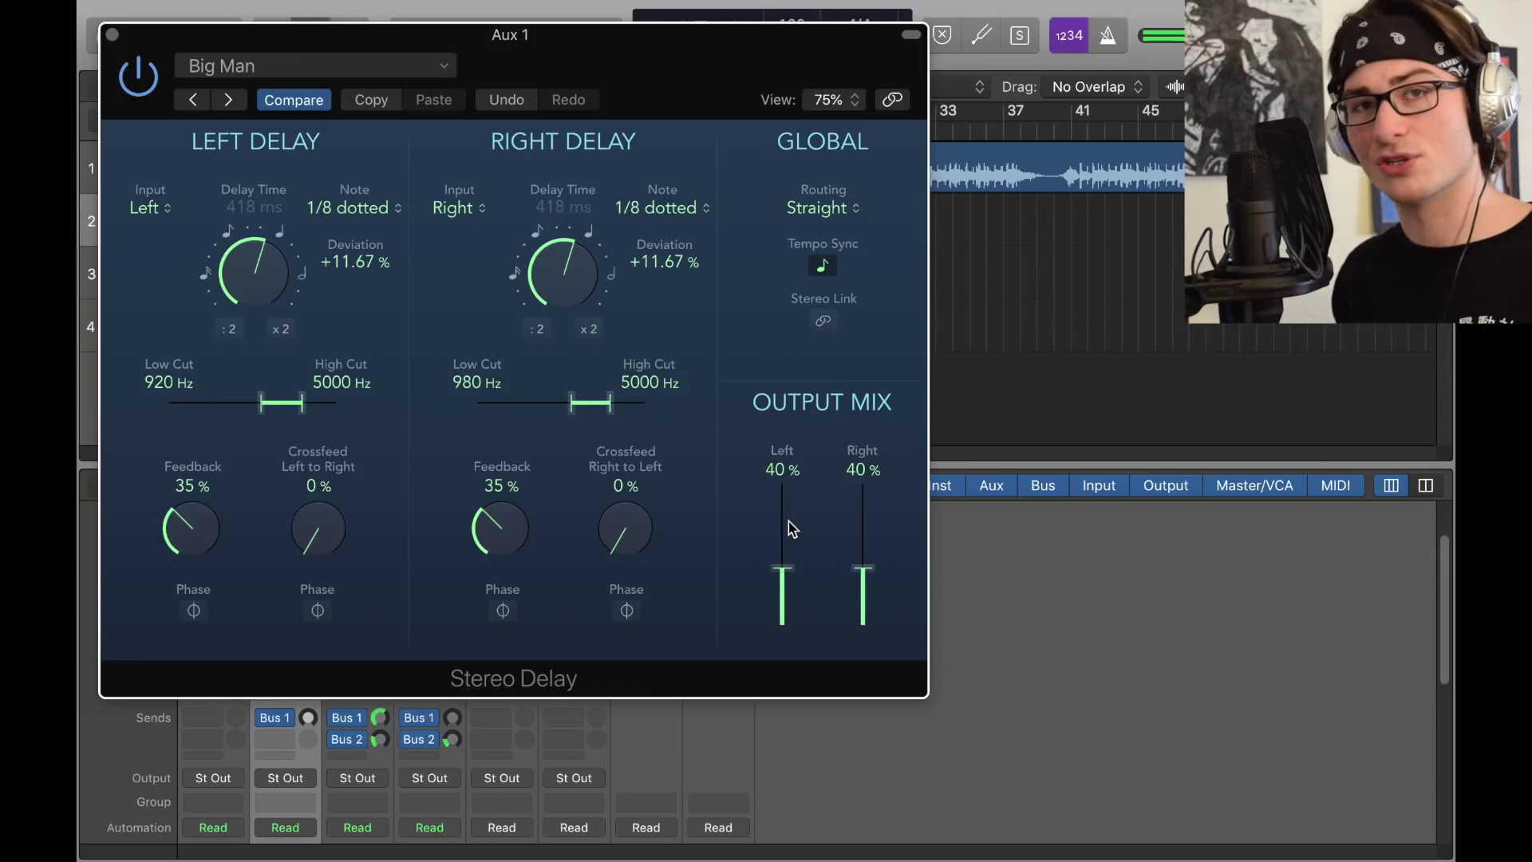
key(super+w)
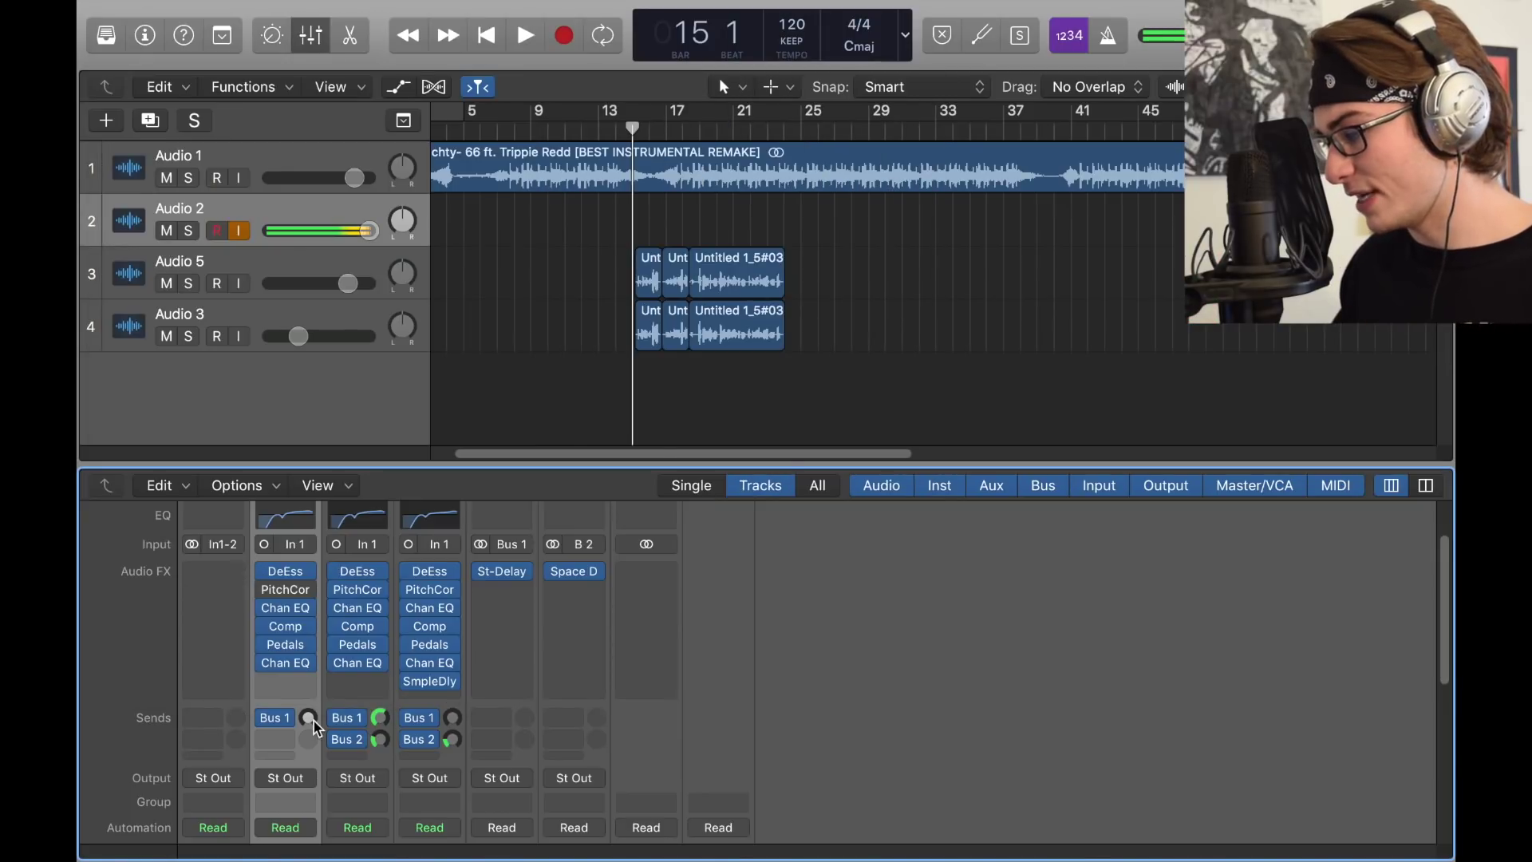
drag(307, 717, 349, 571)
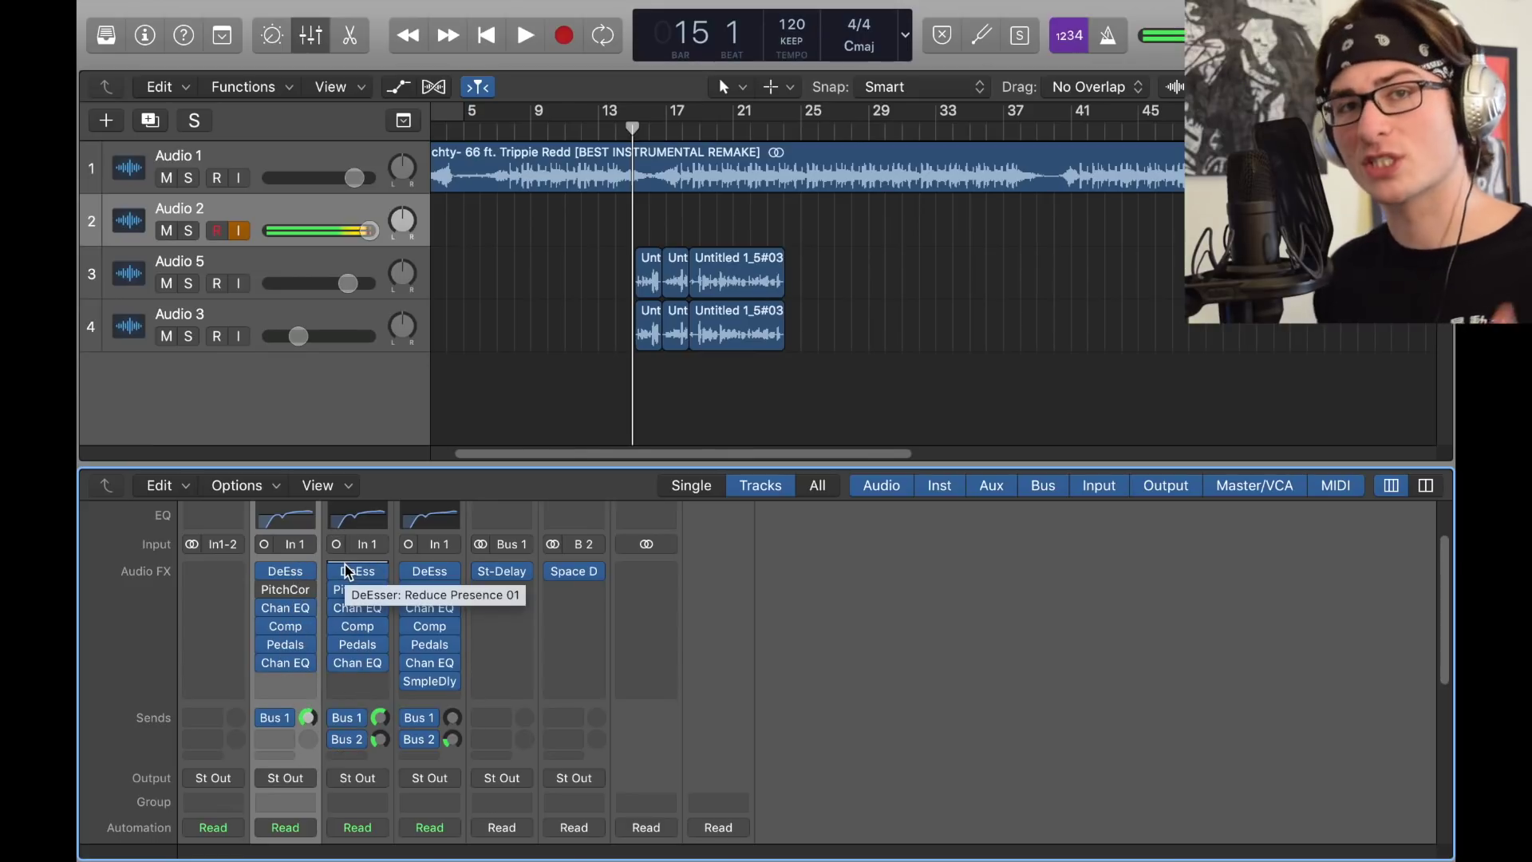
Route Audio 2's second send to Bus 2 → Aux 2
click(275, 717)
mouse_move(293, 833)
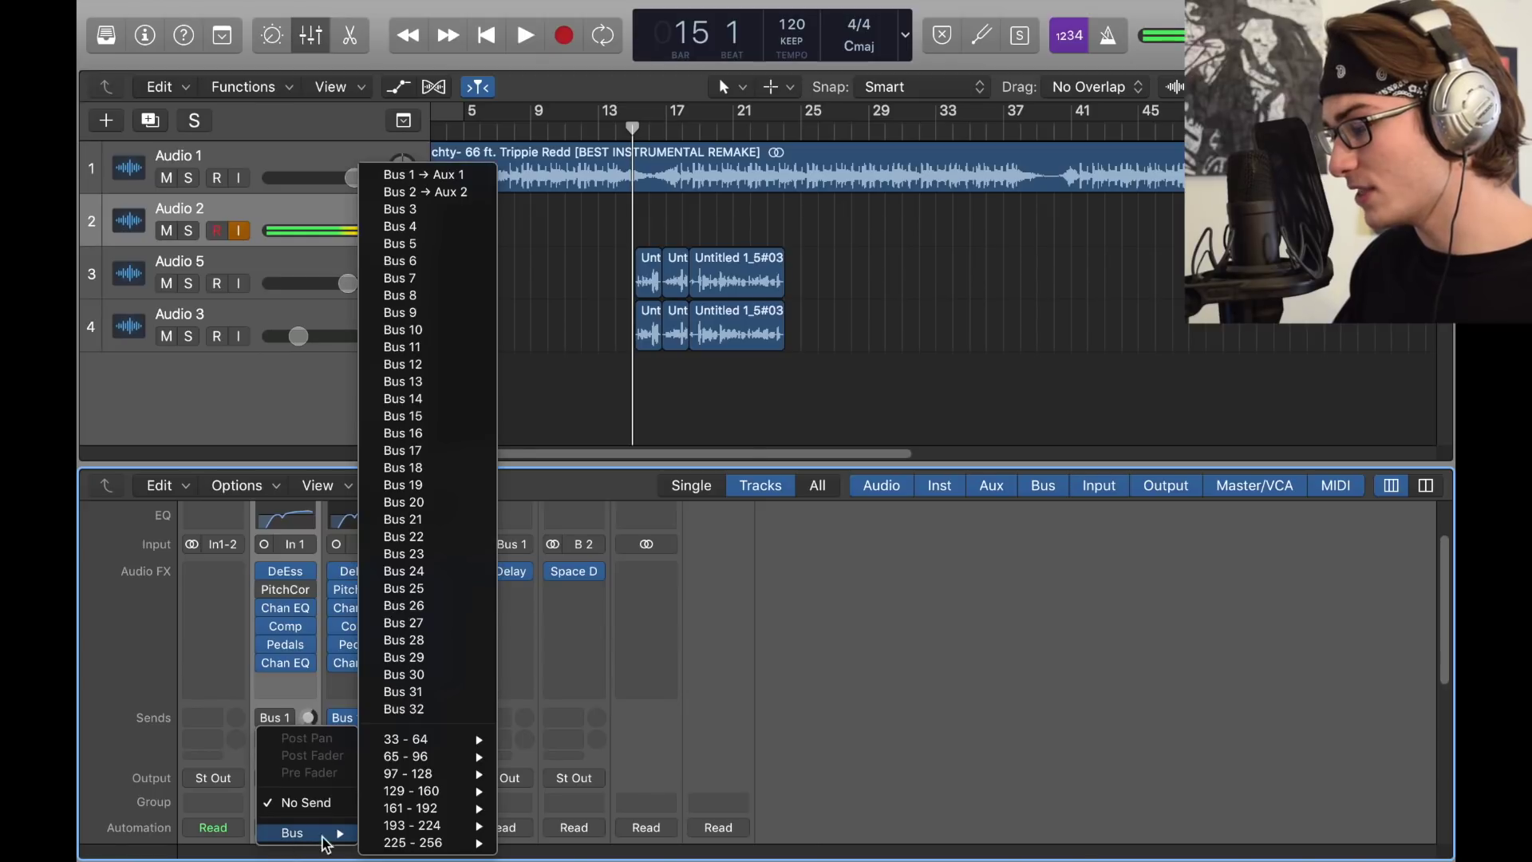
click(420, 196)
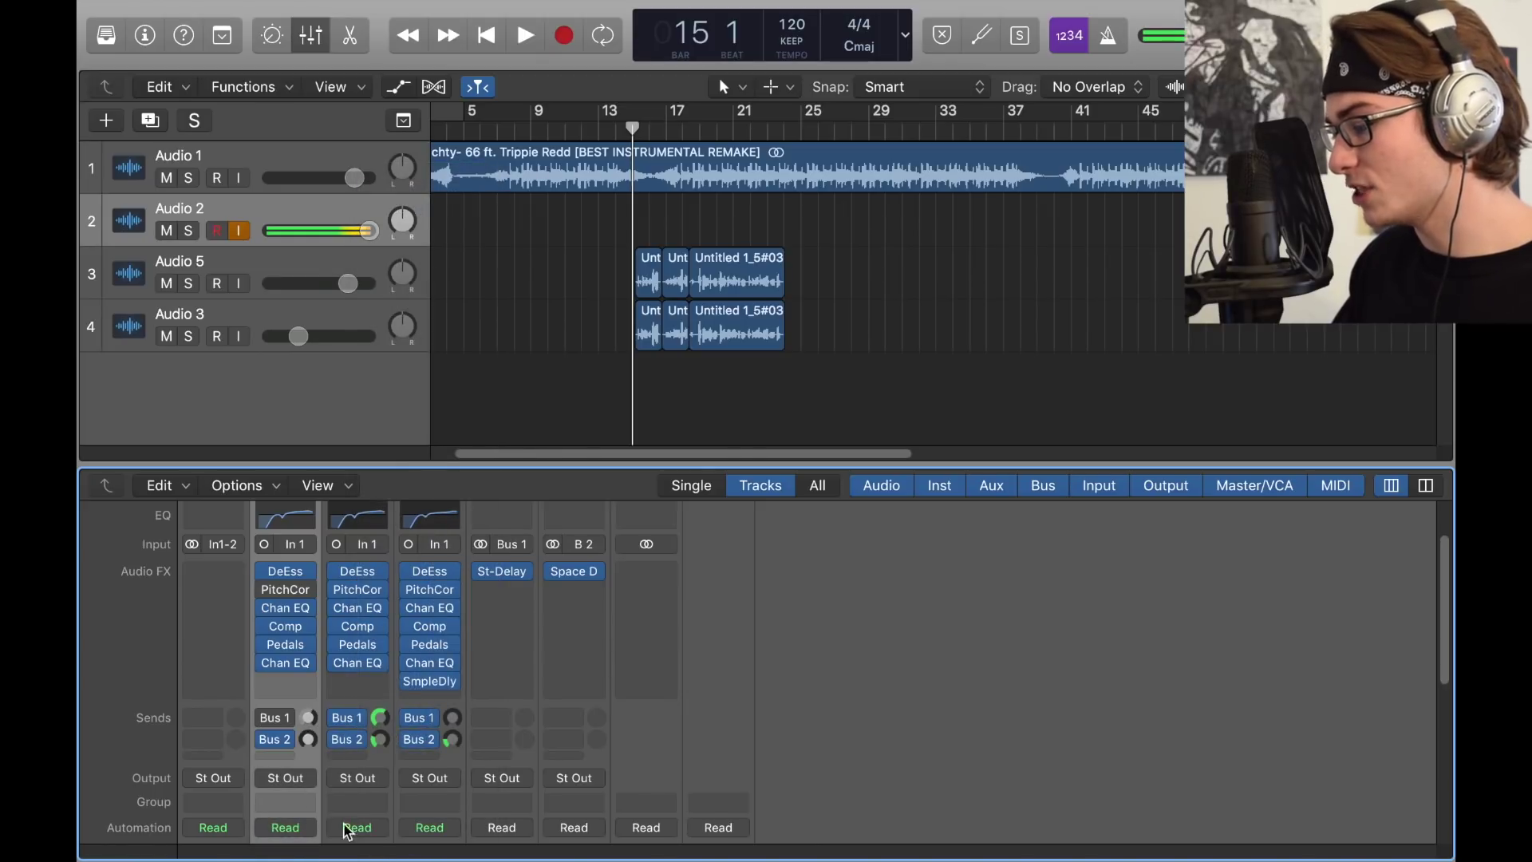
Check the Aux 2 Space Designer's Plate Reverbs presets, keeping 04.4s Big Choir Plate
click(574, 574)
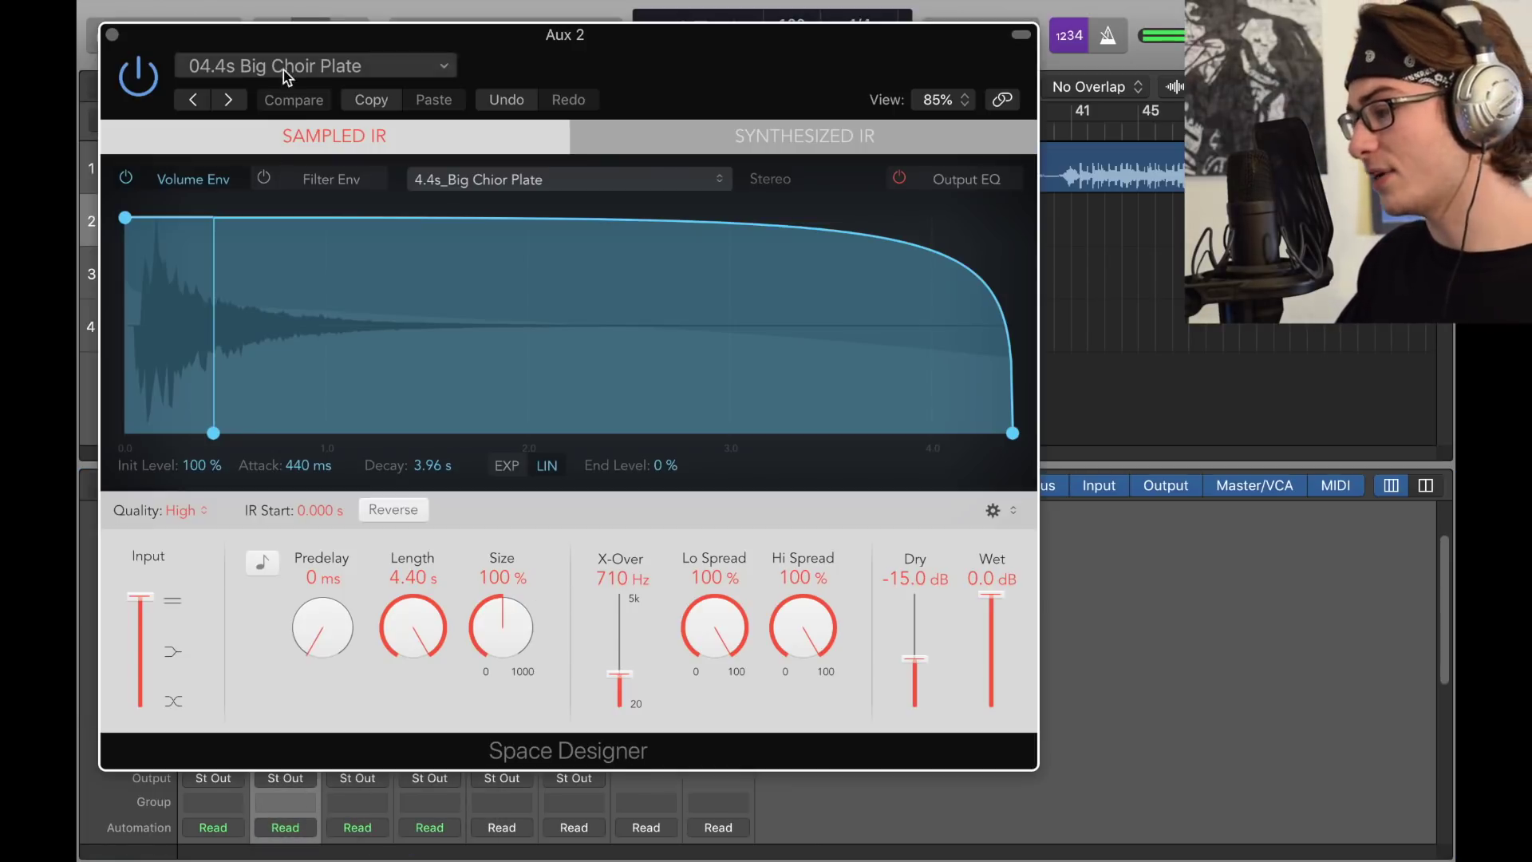
click(596, 571)
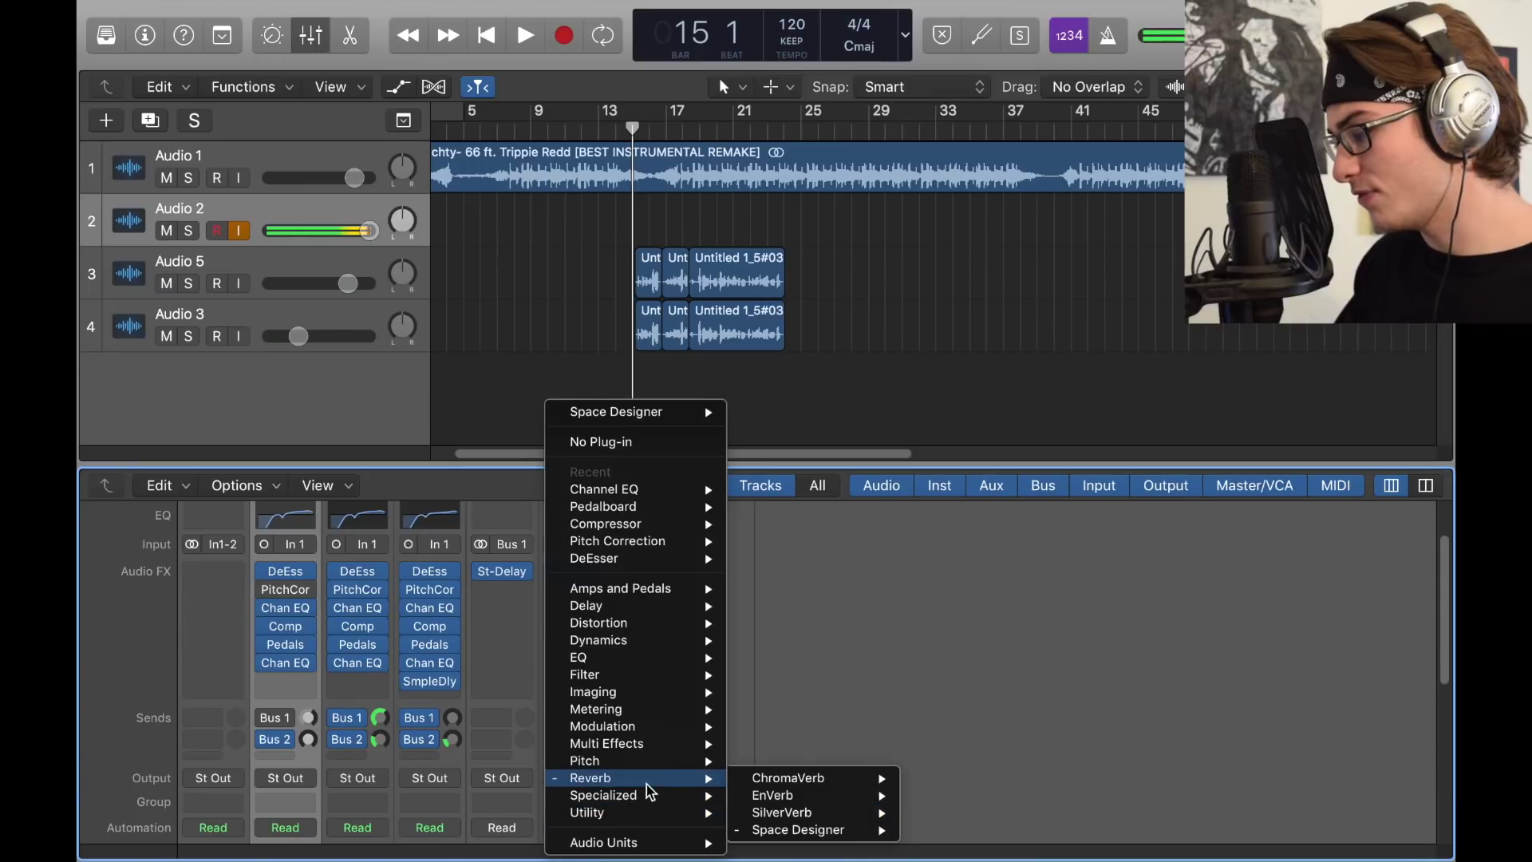
click(940, 670)
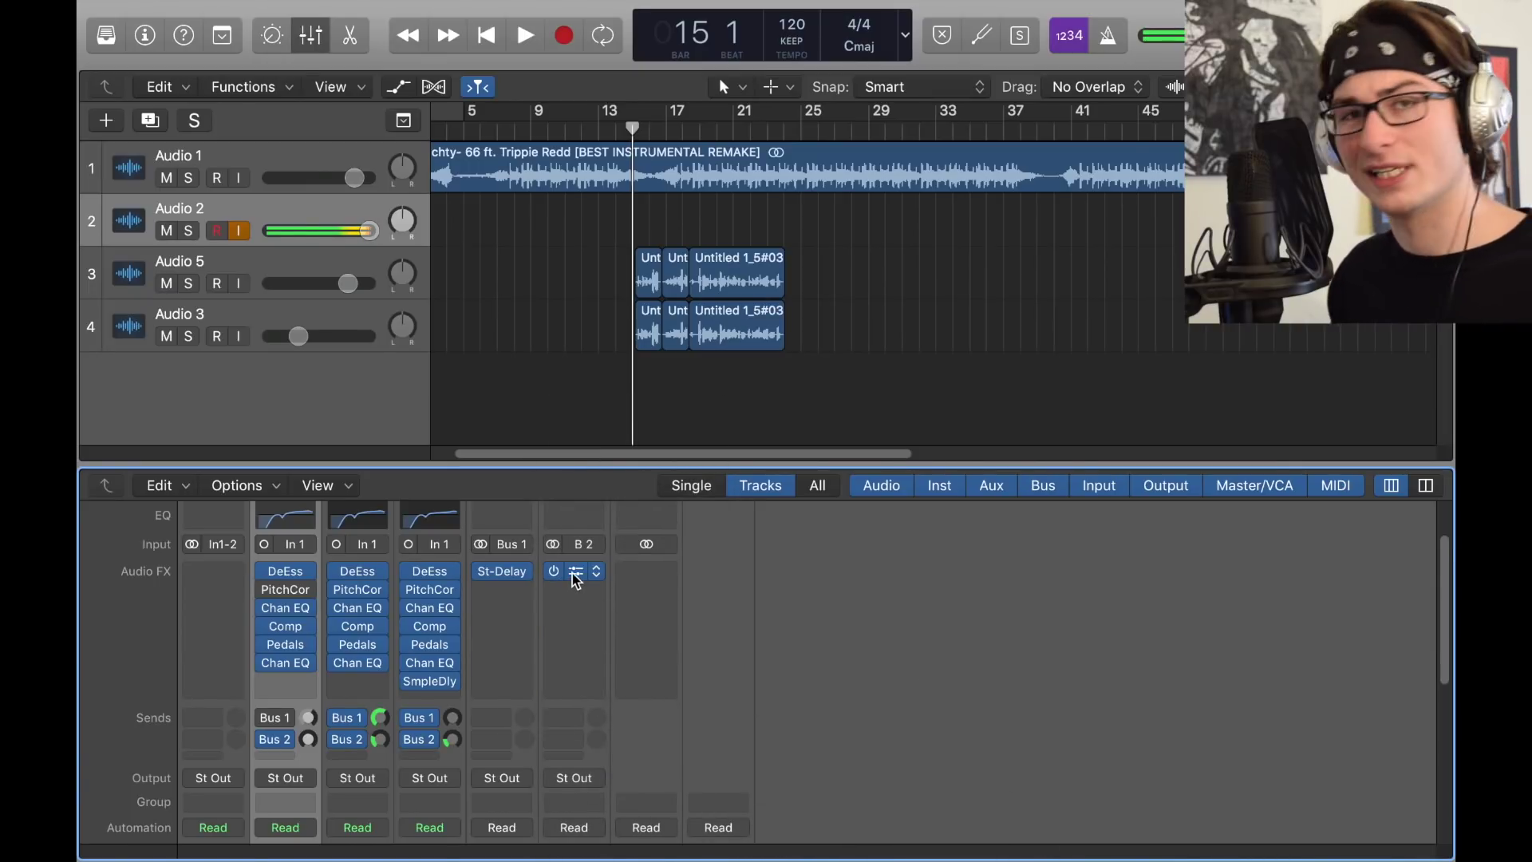
click(576, 576)
click(617, 77)
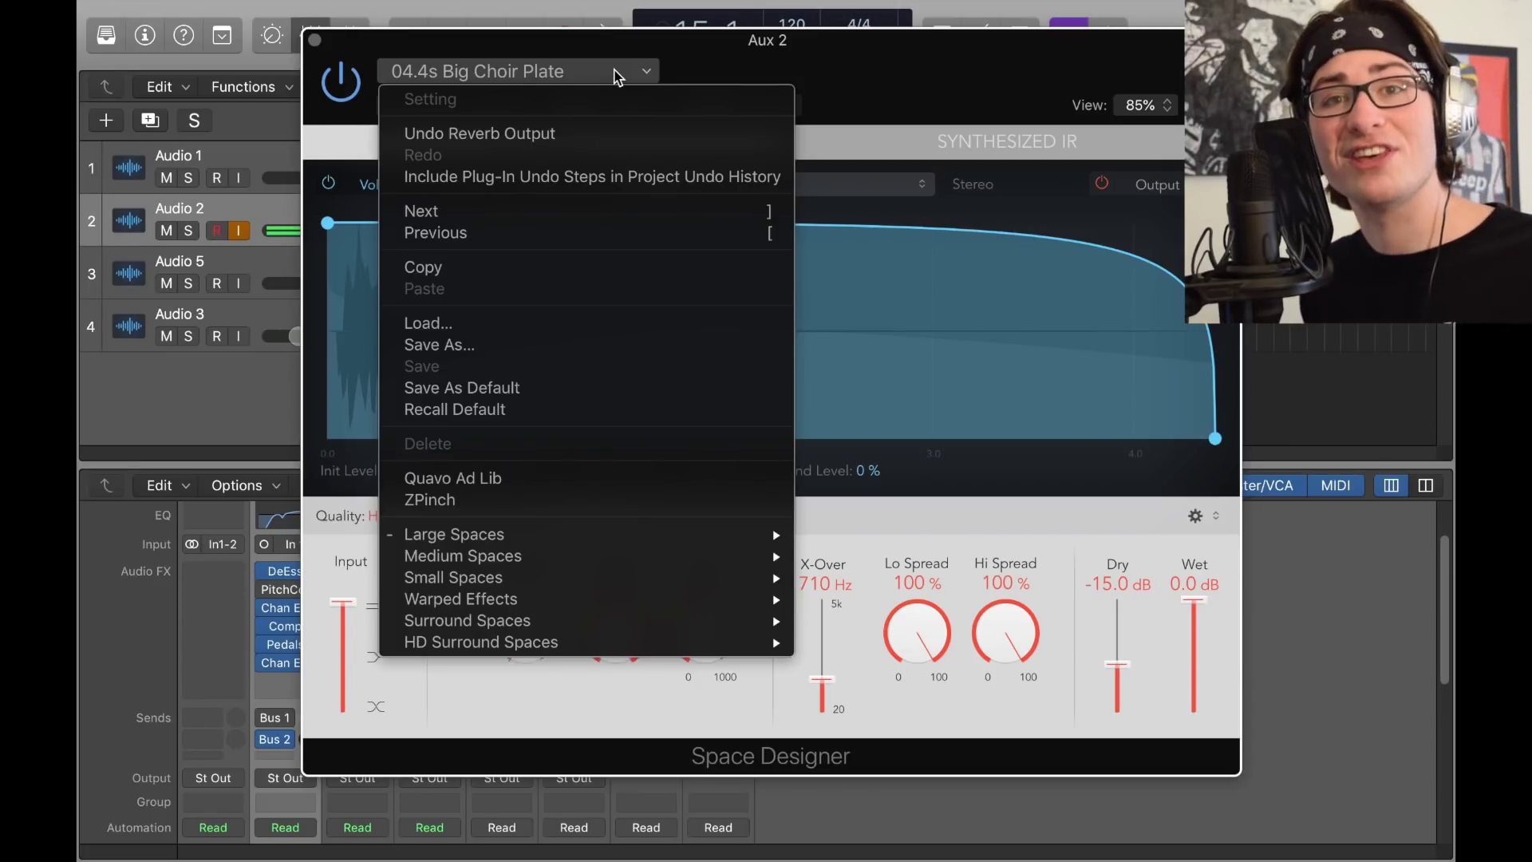
mouse_move(750, 534)
mouse_move(917, 588)
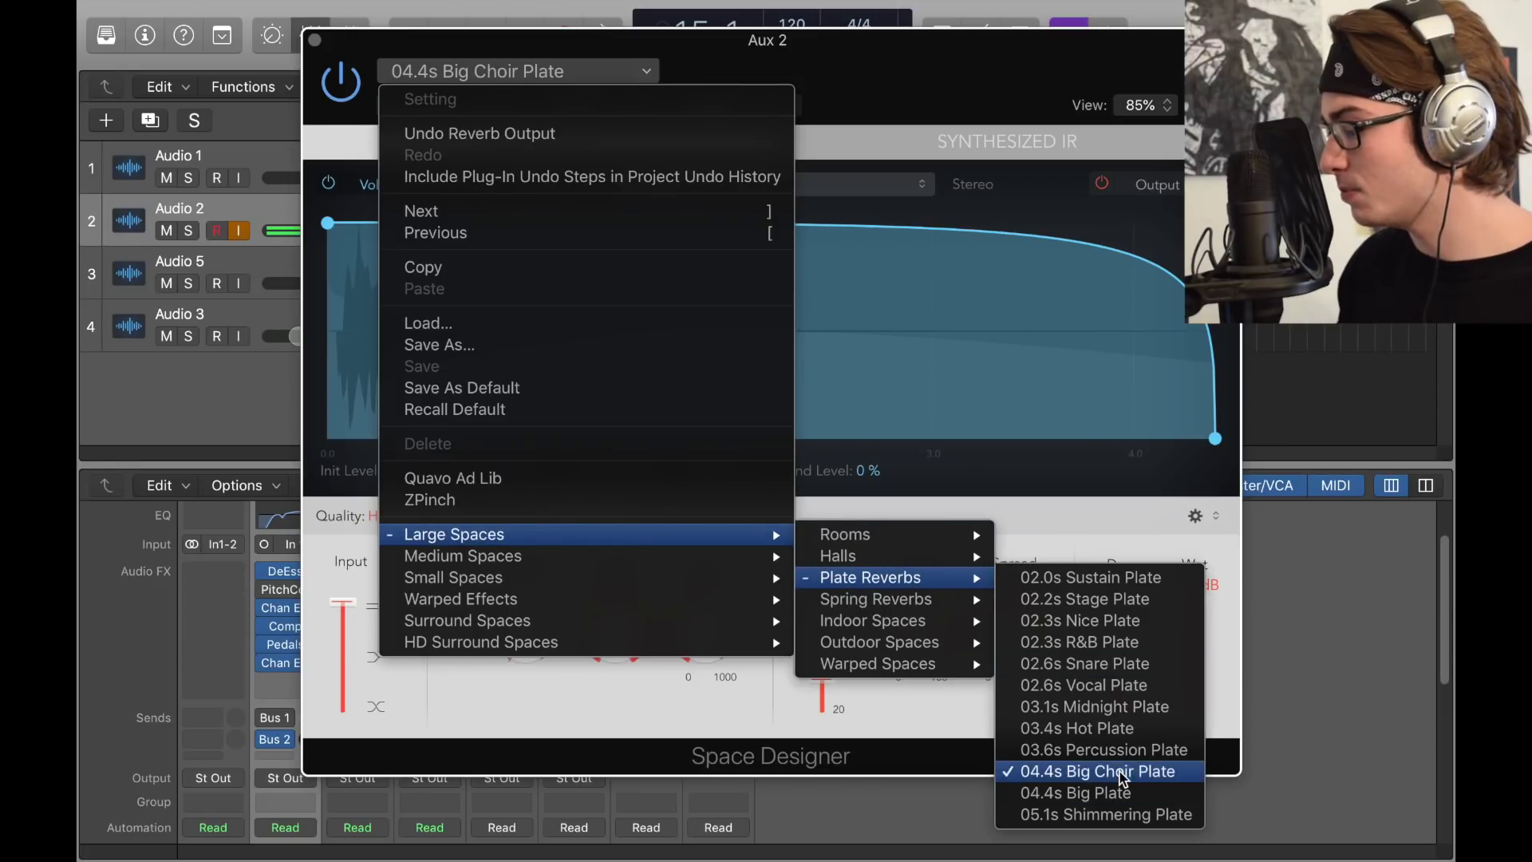
click(1118, 526)
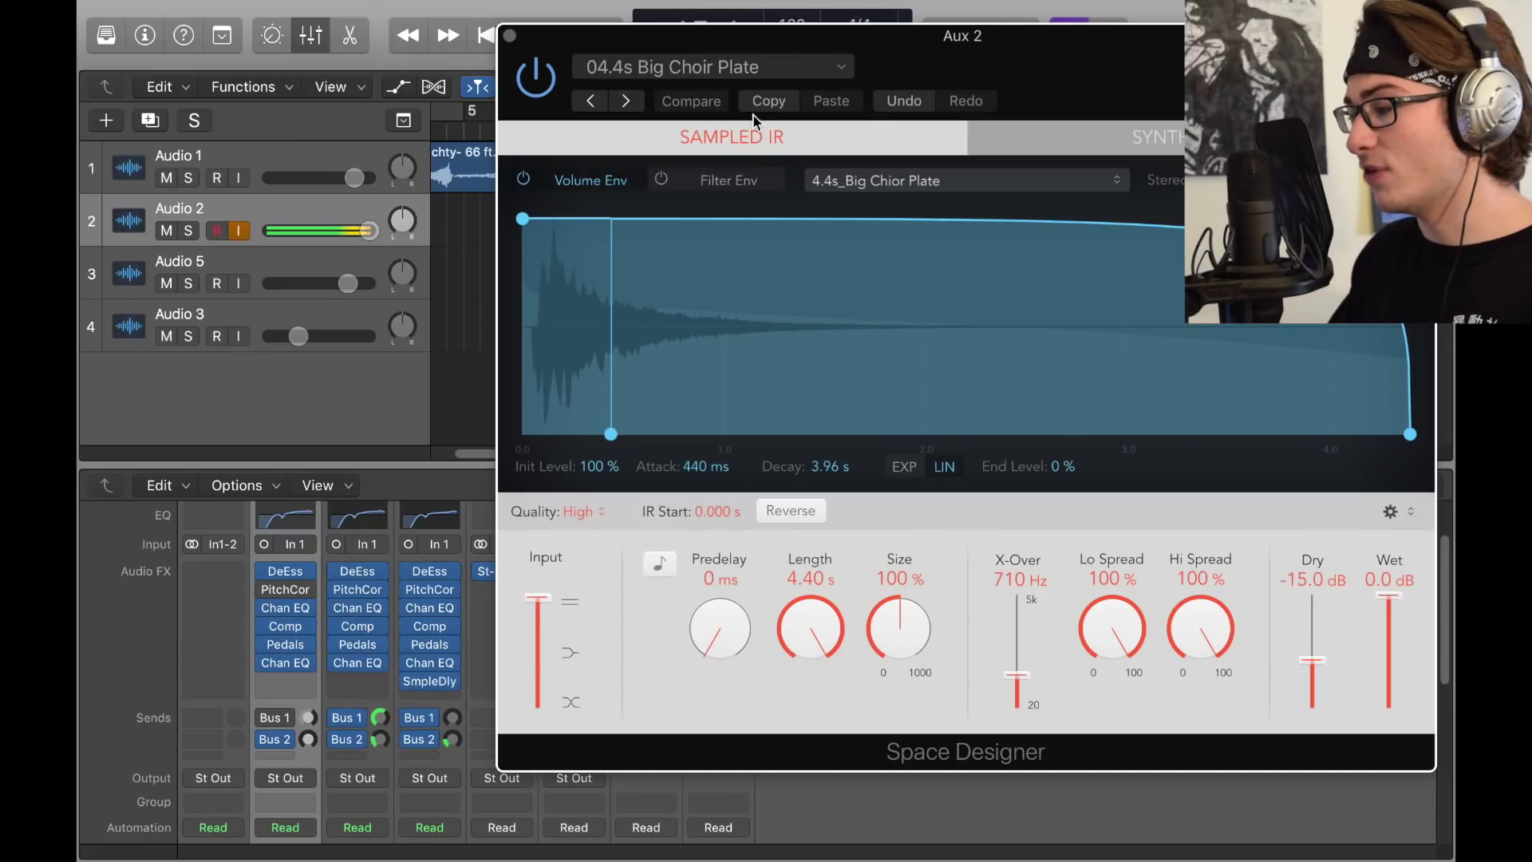
drag(1009, 67, 838, 84)
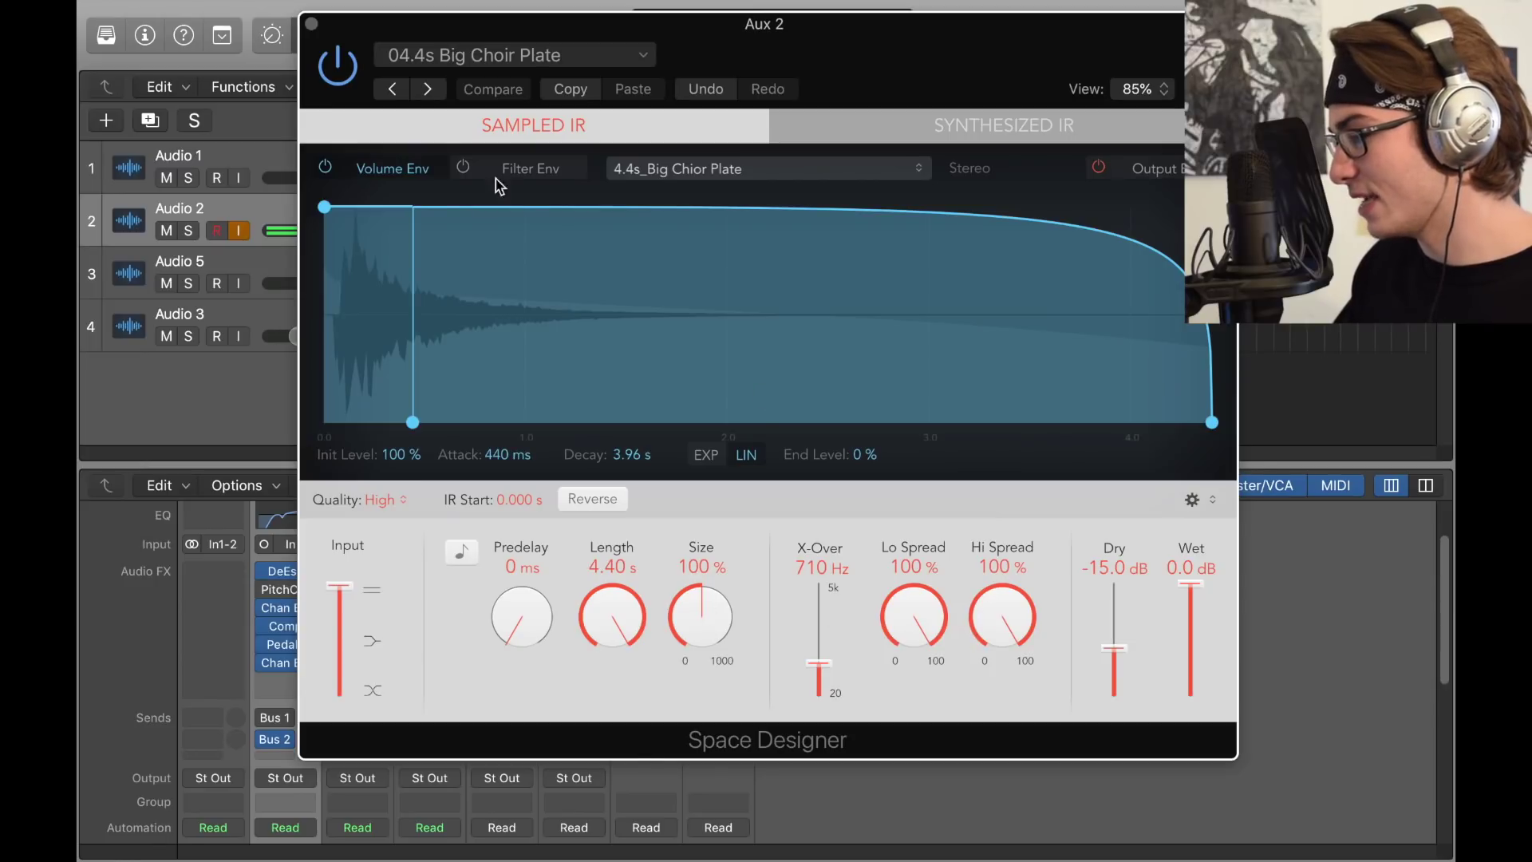
click(379, 740)
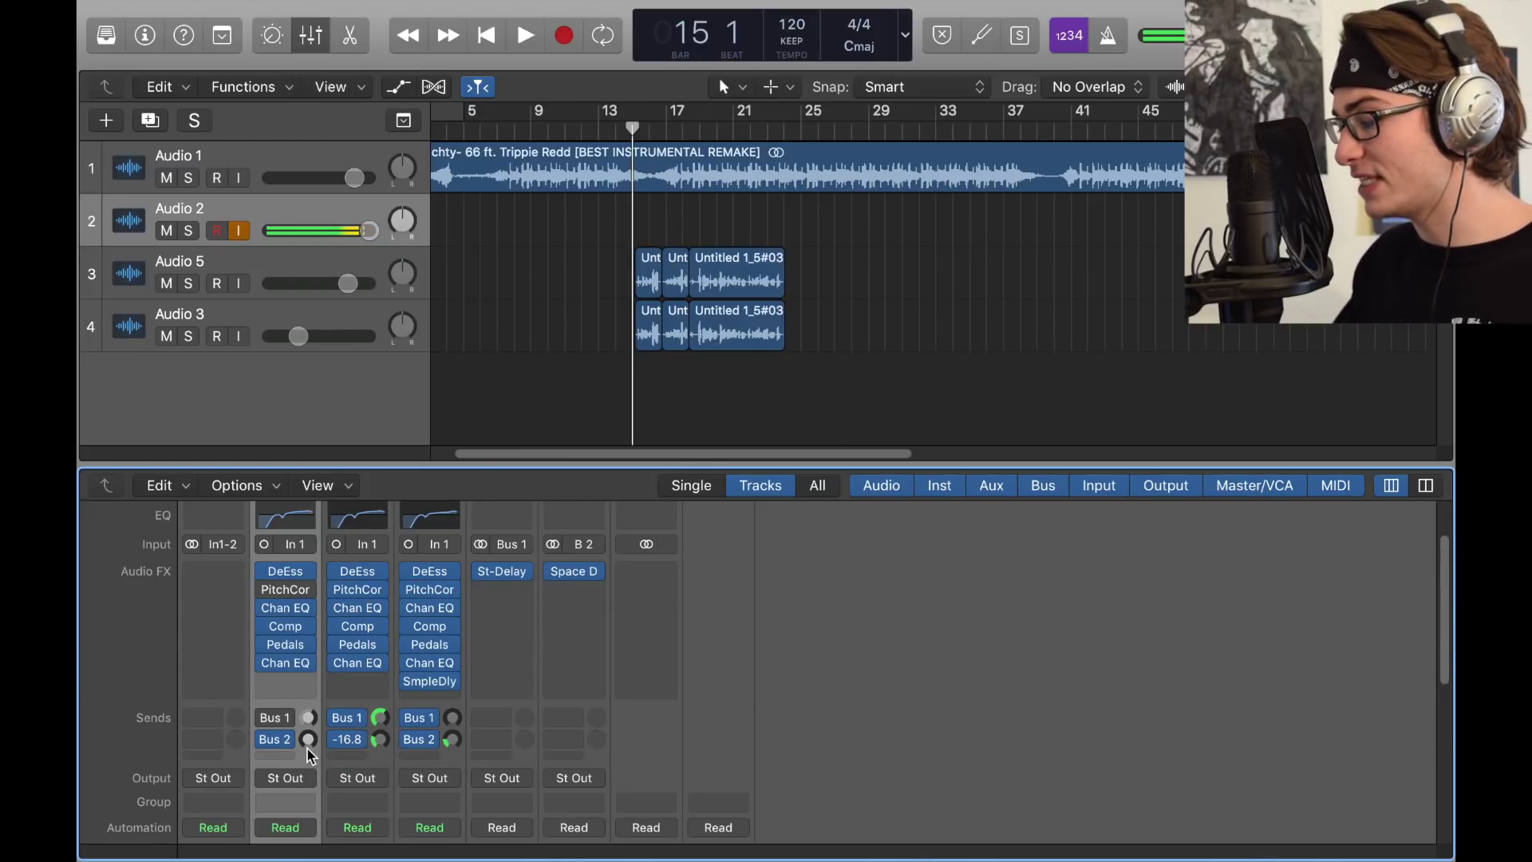
Turn Audio 2's Bus 2 send knob up to about -16.6 dB
drag(308, 739, 342, 679)
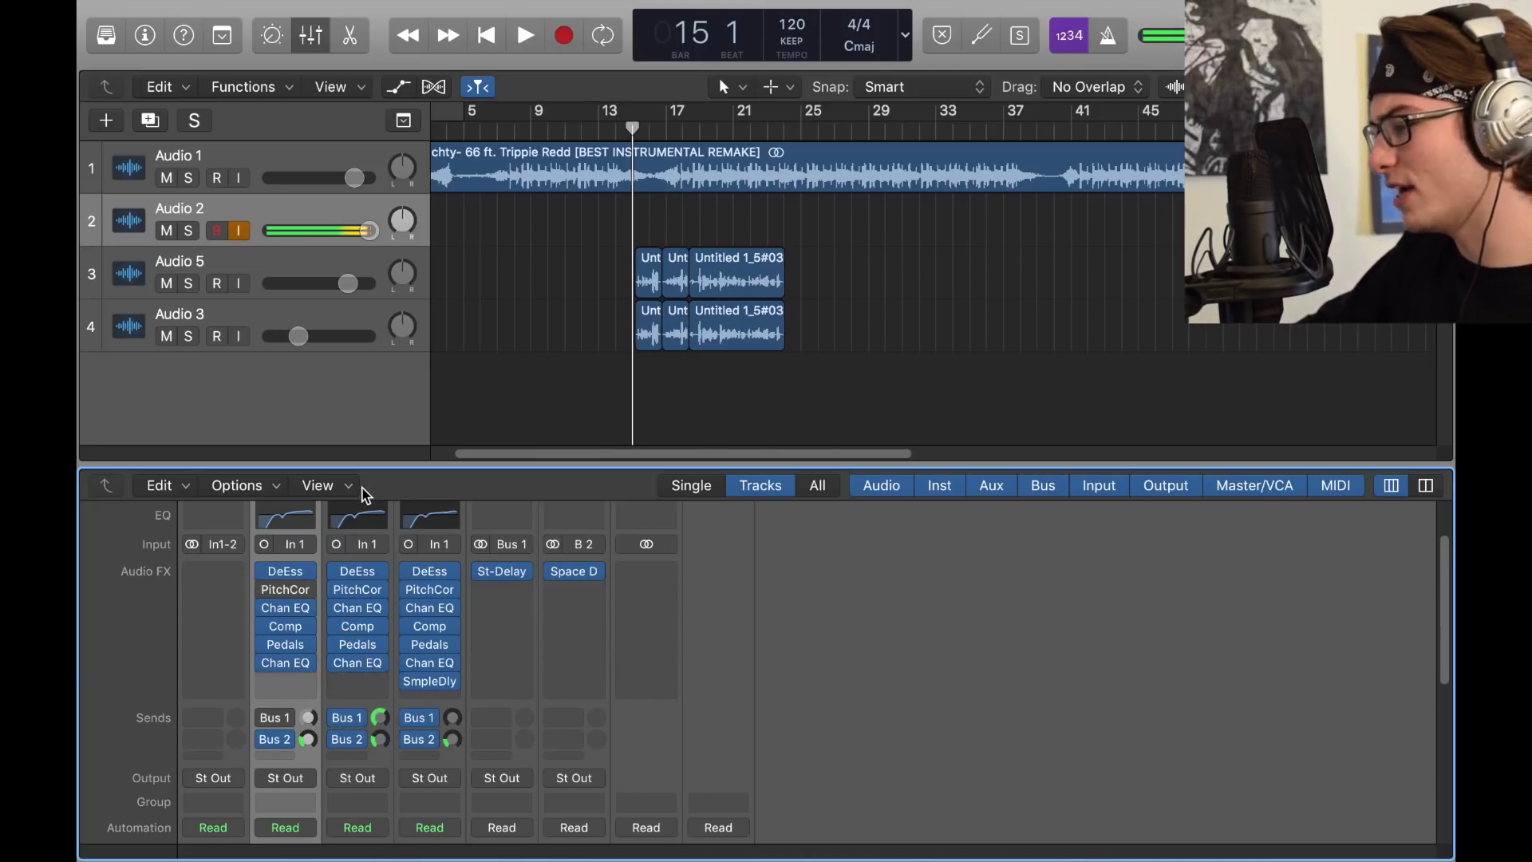